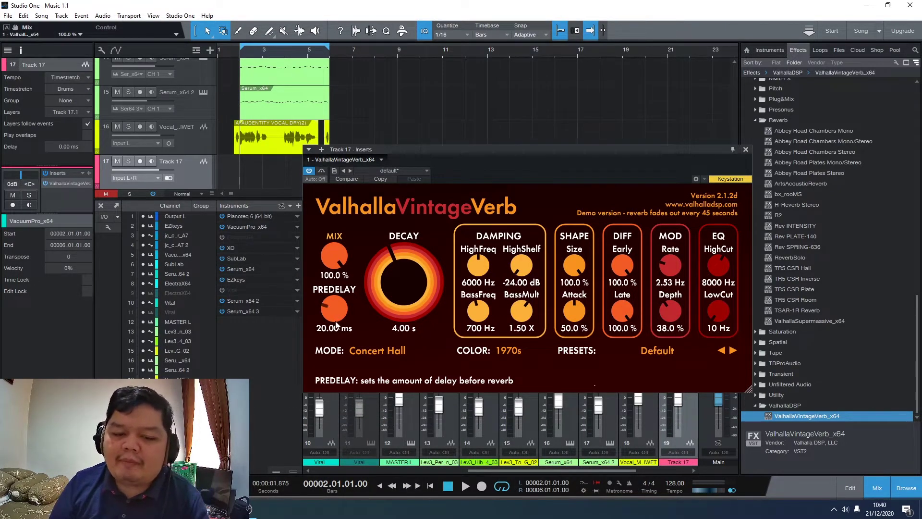
# - Set the ValhallaVintageVerb predelay to about 76.69 ms and, after trying short and long tails, the decay to about 2.54 s
pyautogui.moveTo(336, 315); pyautogui.dragTo(342, 298)
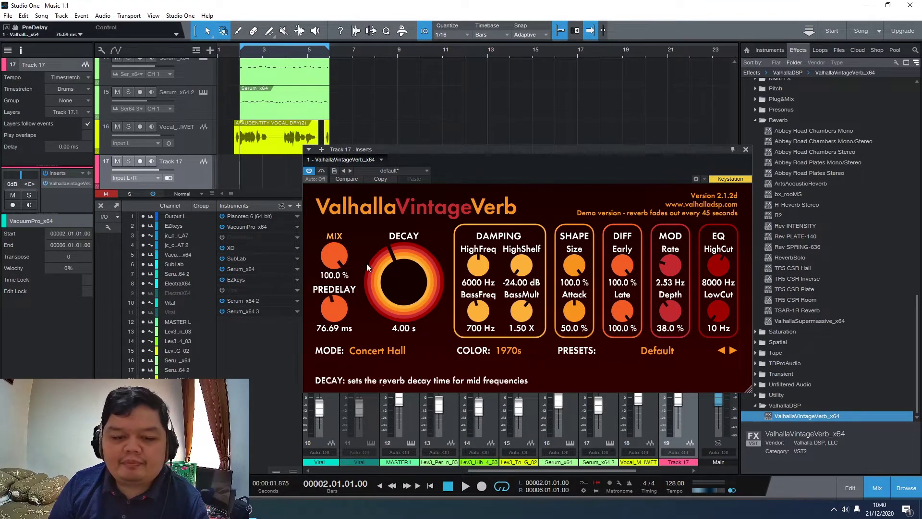
pyautogui.moveTo(374, 263); pyautogui.dragTo(376, 276)
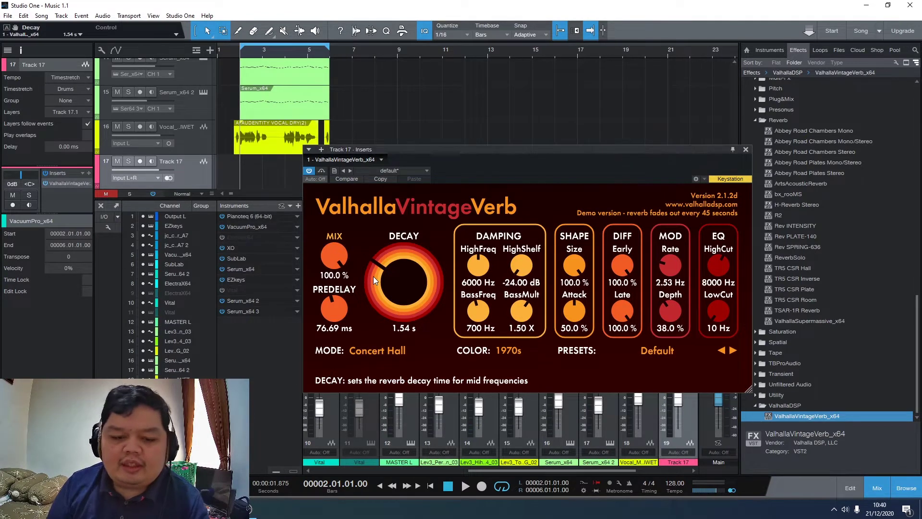
pyautogui.moveTo(382, 284); pyautogui.dragTo(383, 326)
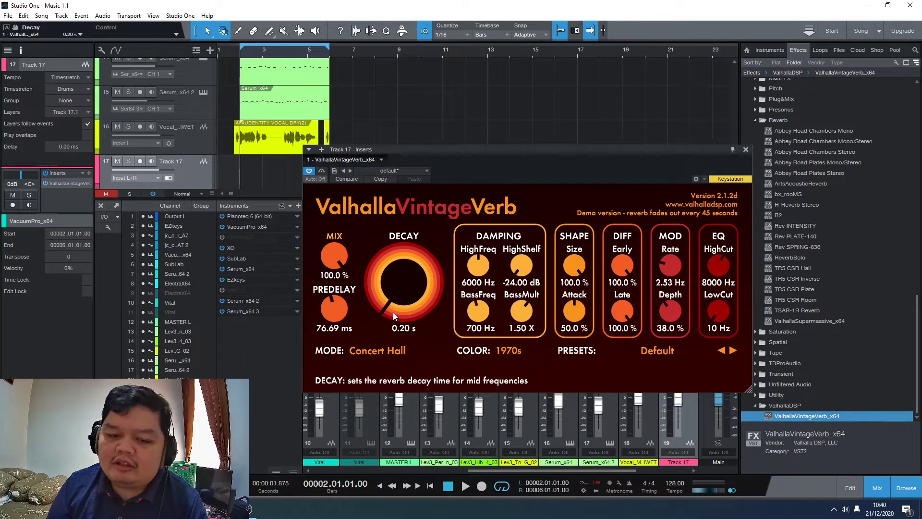
pyautogui.moveTo(393, 310); pyautogui.dragTo(410, 163)
pyautogui.moveTo(403, 263); pyautogui.dragTo(384, 335)
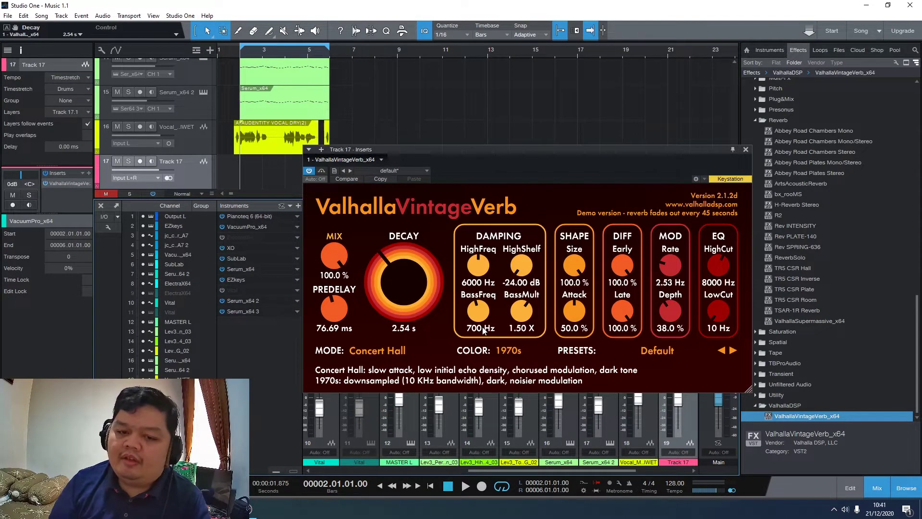
# - Sweep the reverb's shape size down and back to 100%, and set its attack to about 23.6%
pyautogui.moveTo(475, 262)
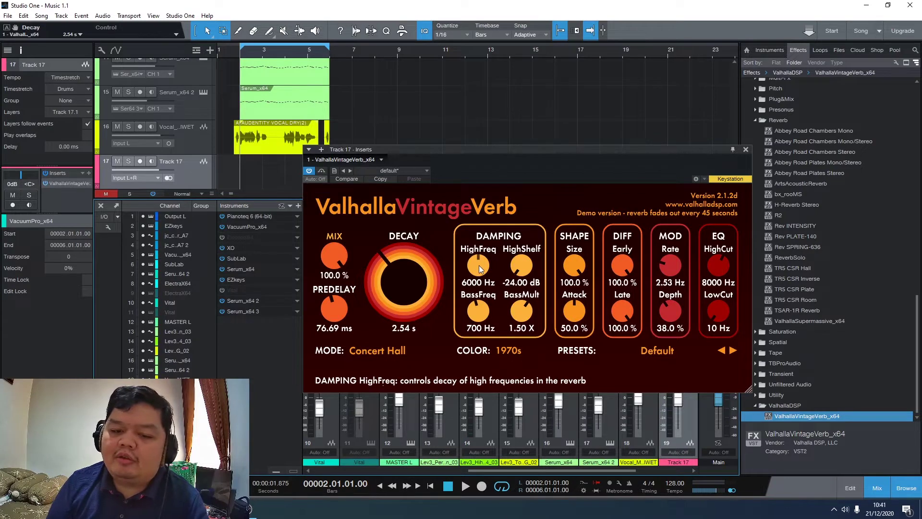
pyautogui.moveTo(519, 267)
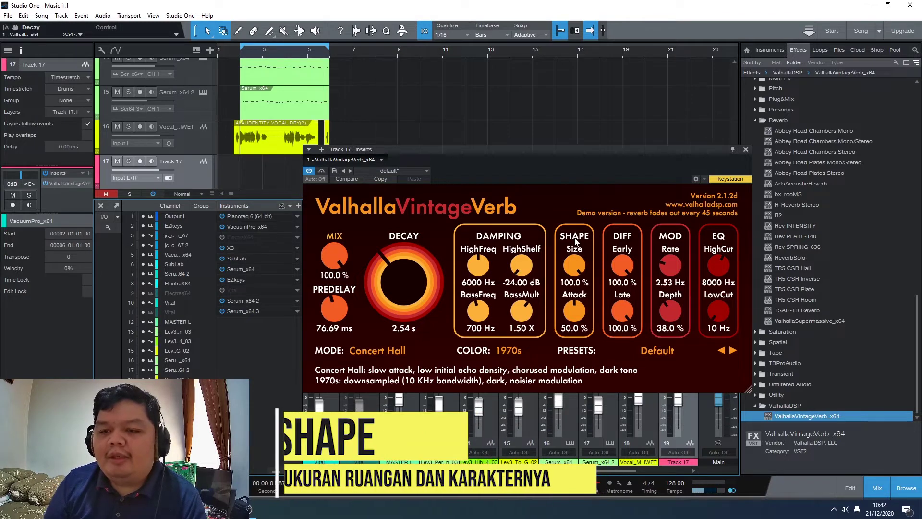
pyautogui.moveTo(574, 261); pyautogui.dragTo(583, 334)
pyautogui.moveTo(581, 260)
pyautogui.mouseDown()
pyautogui.moveTo(569, 316)
pyautogui.moveTo(569, 250)
pyautogui.mouseUp()
pyautogui.moveTo(575, 310); pyautogui.dragTo(579, 365)
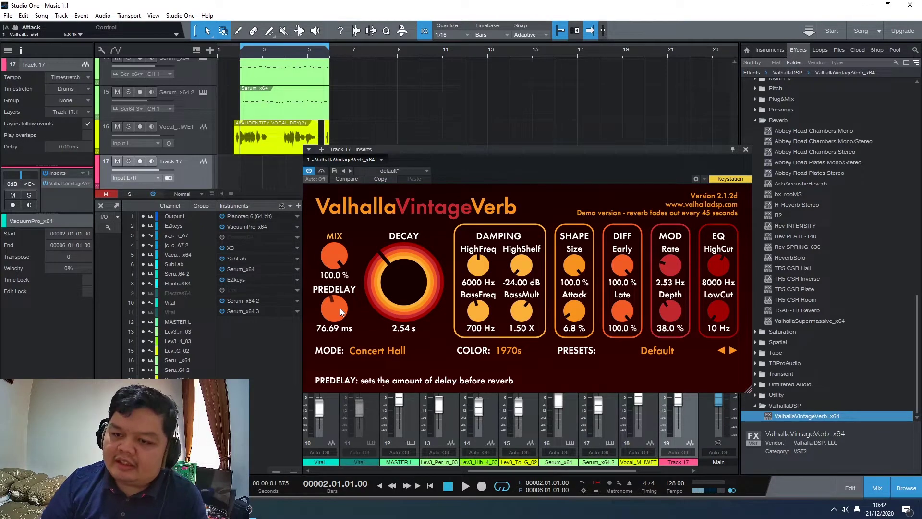
pyautogui.moveTo(574, 312)
pyautogui.mouseDown()
pyautogui.moveTo(593, 273)
pyautogui.moveTo(590, 307)
pyautogui.mouseUp()
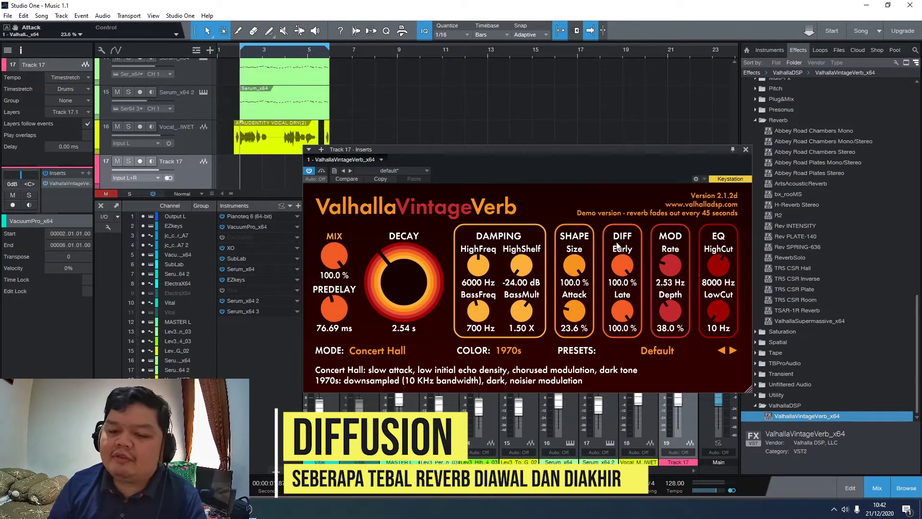
# - Try early and late diffusion at 0%, return both to 100%, and shorten the decay to about 2.21 s
pyautogui.moveTo(623, 272)
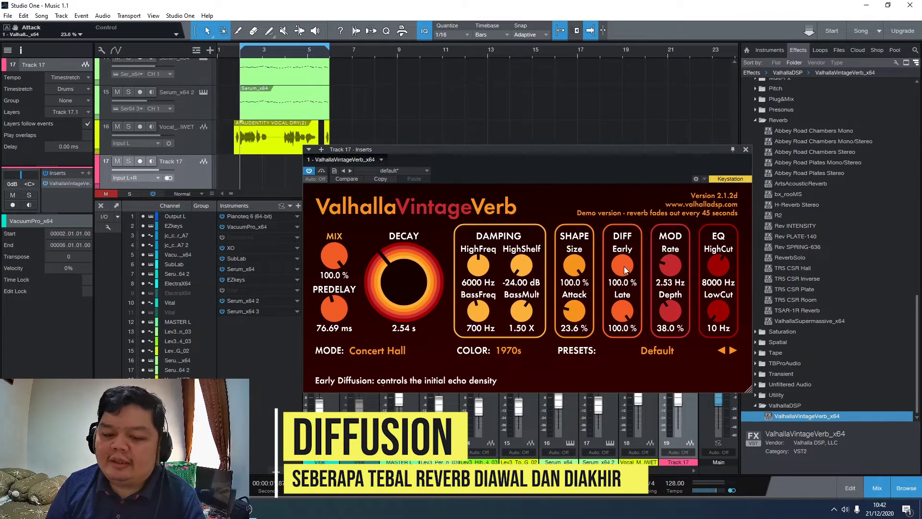
pyautogui.moveTo(624, 266); pyautogui.dragTo(623, 269)
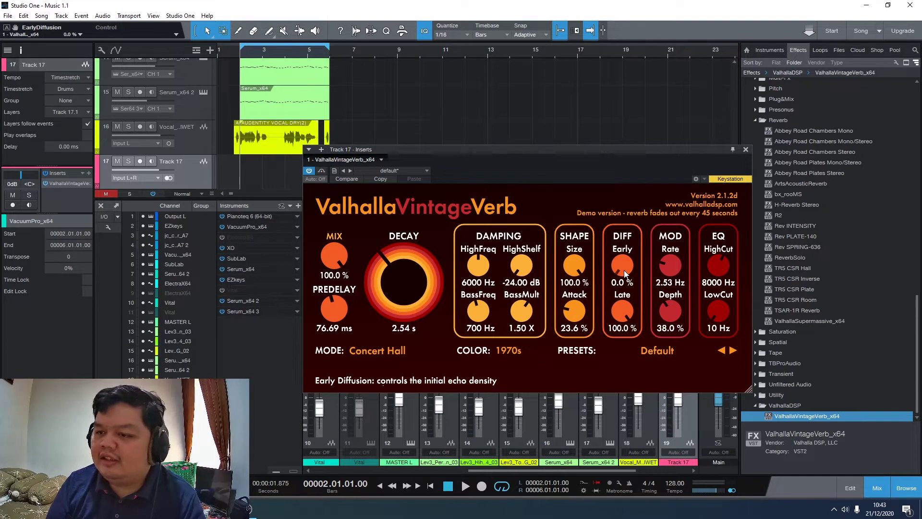
pyautogui.moveTo(625, 272)
pyautogui.mouseDown()
pyautogui.moveTo(624, 264)
pyautogui.moveTo(623, 272)
pyautogui.mouseUp()
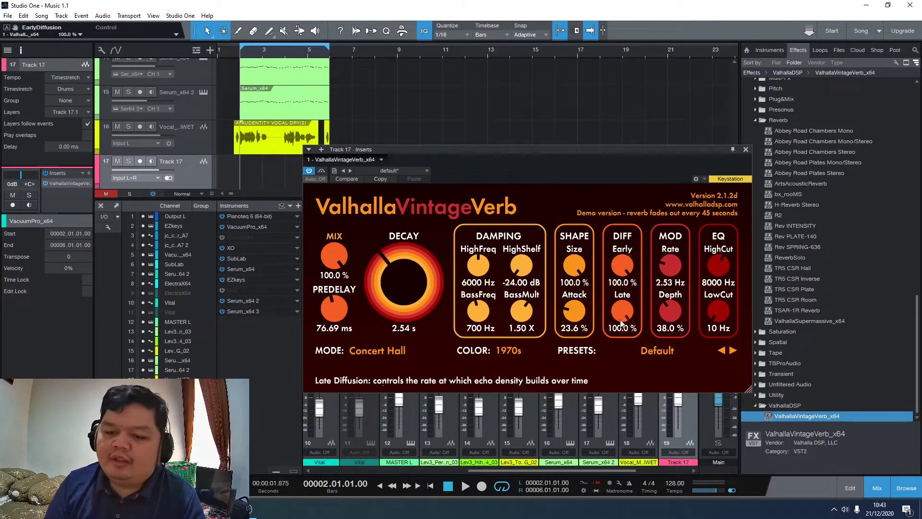
pyautogui.moveTo(623, 308)
pyautogui.mouseDown()
pyautogui.moveTo(609, 414)
pyautogui.moveTo(629, 303)
pyautogui.mouseUp()
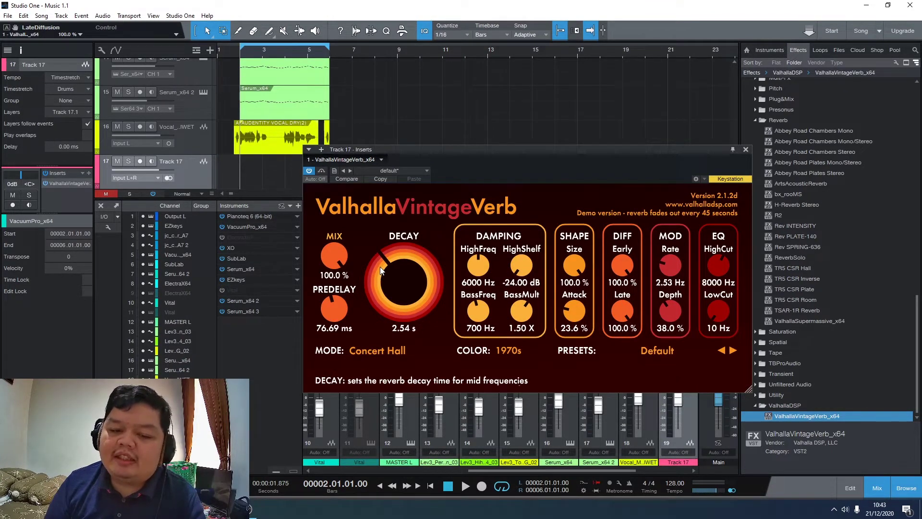
pyautogui.moveTo(379, 267); pyautogui.dragTo(378, 269)
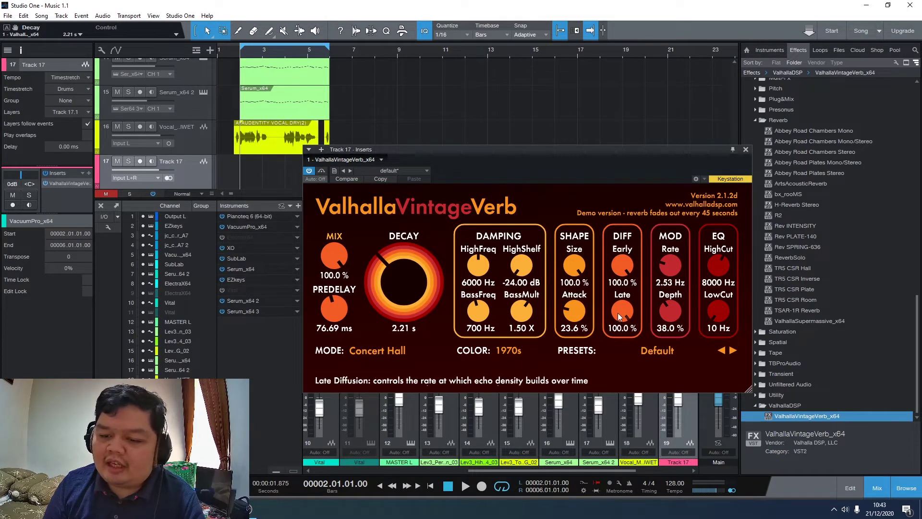
pyautogui.moveTo(621, 307); pyautogui.dragTo(607, 404)
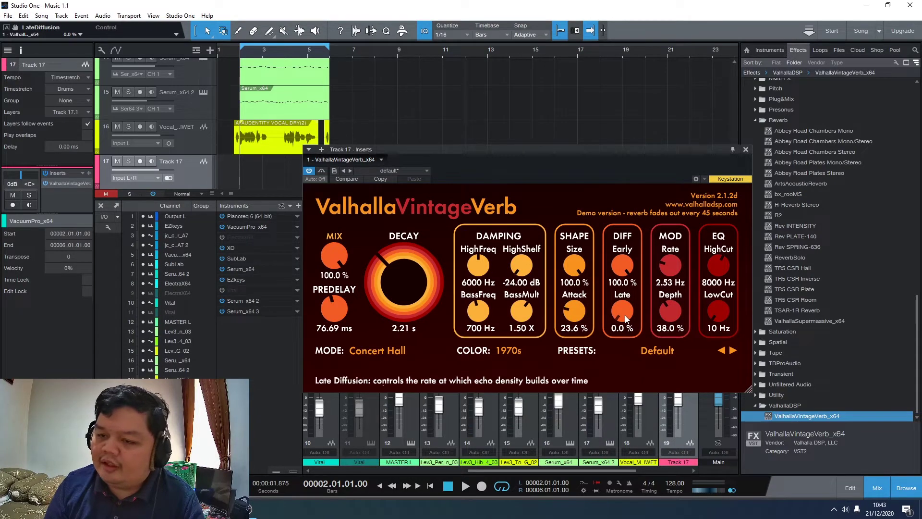
pyautogui.moveTo(625, 312); pyautogui.dragTo(638, 183)
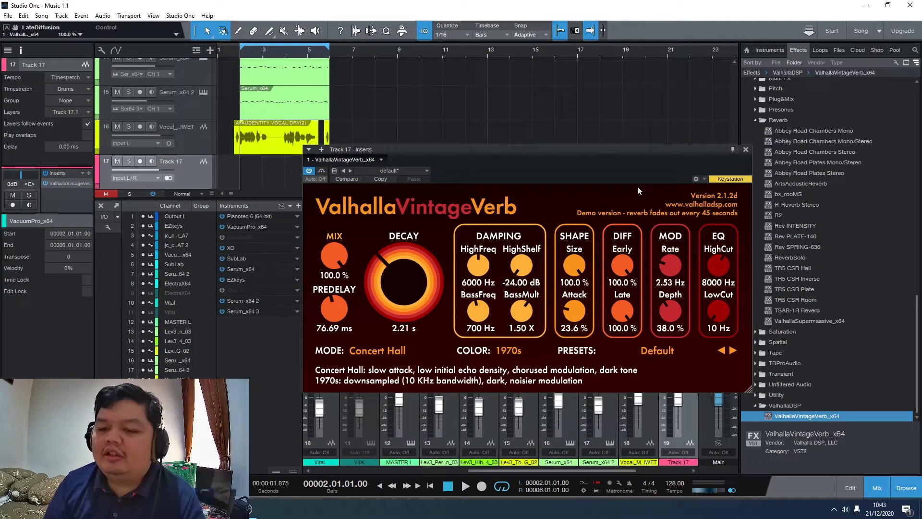
pyautogui.moveTo(631, 314); pyautogui.dragTo(499, 287)
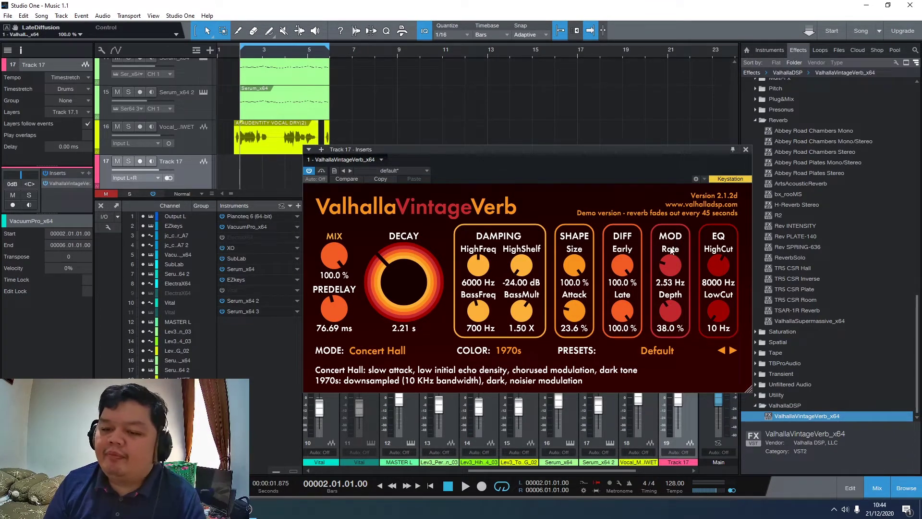
# - Lower the reverb's modulation rate to about 1.97 Hz
pyautogui.moveTo(668, 253)
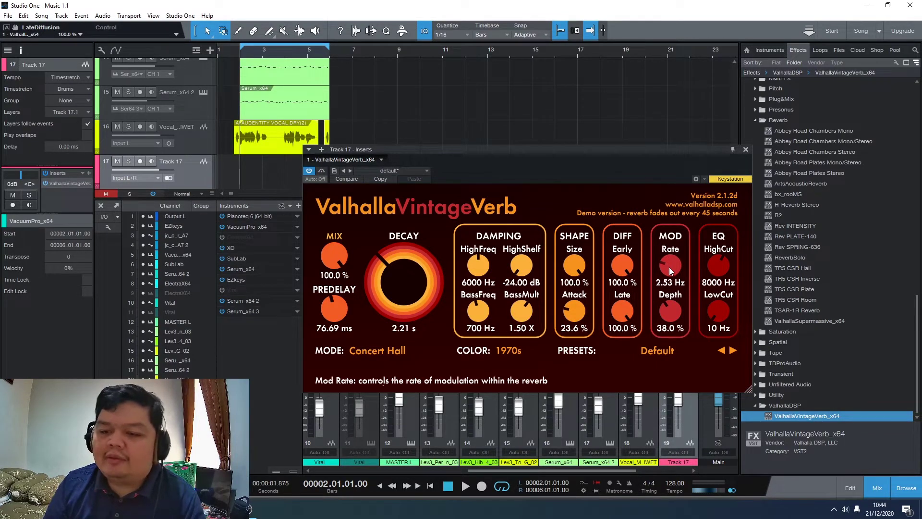
pyautogui.click(670, 267)
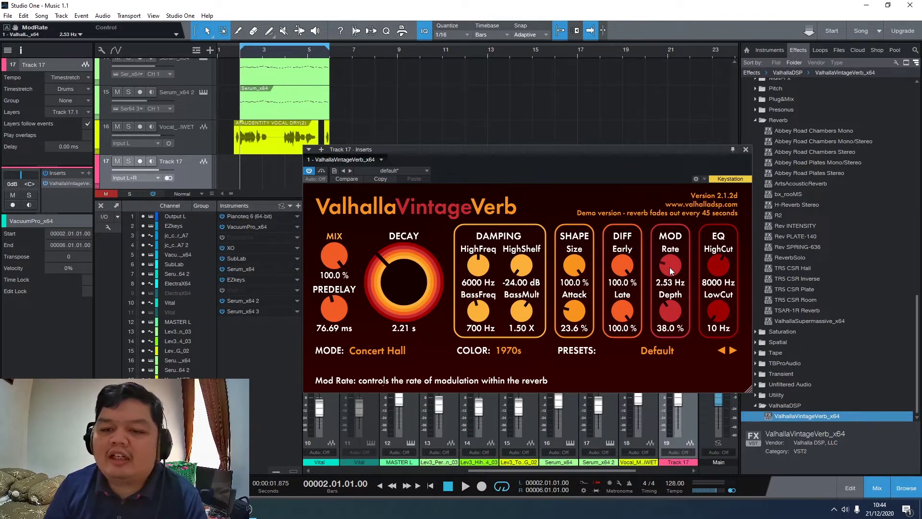
pyautogui.moveTo(670, 267); pyautogui.dragTo(683, 273)
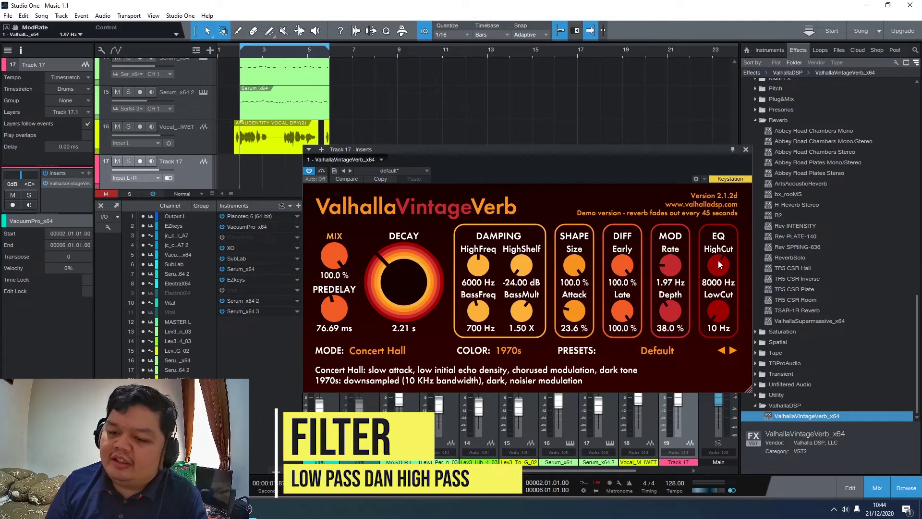
# - Filter the reverb output with the low cut at 450 Hz and the high cut at 6480 Hz
pyautogui.moveTo(718, 260); pyautogui.dragTo(718, 254)
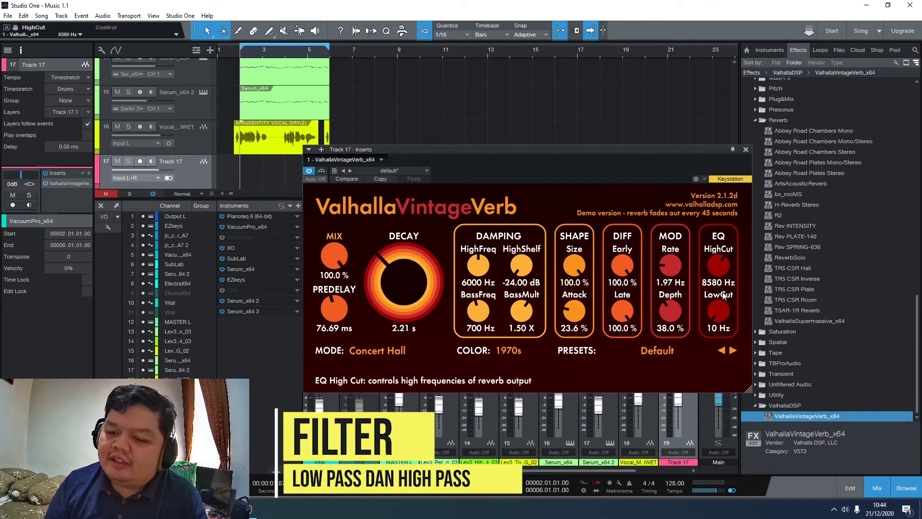
pyautogui.moveTo(718, 310); pyautogui.dragTo(721, 266)
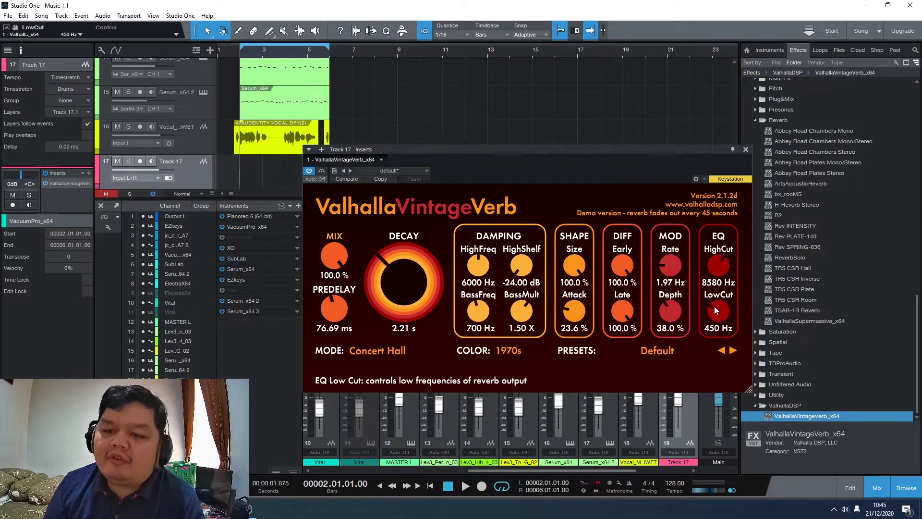
pyautogui.moveTo(722, 264); pyautogui.dragTo(725, 286)
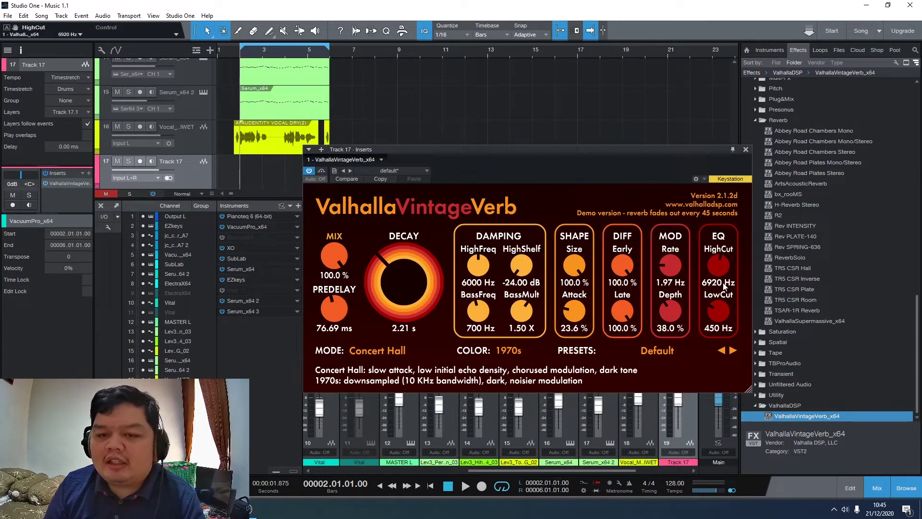
pyautogui.moveTo(725, 286); pyautogui.dragTo(725, 293)
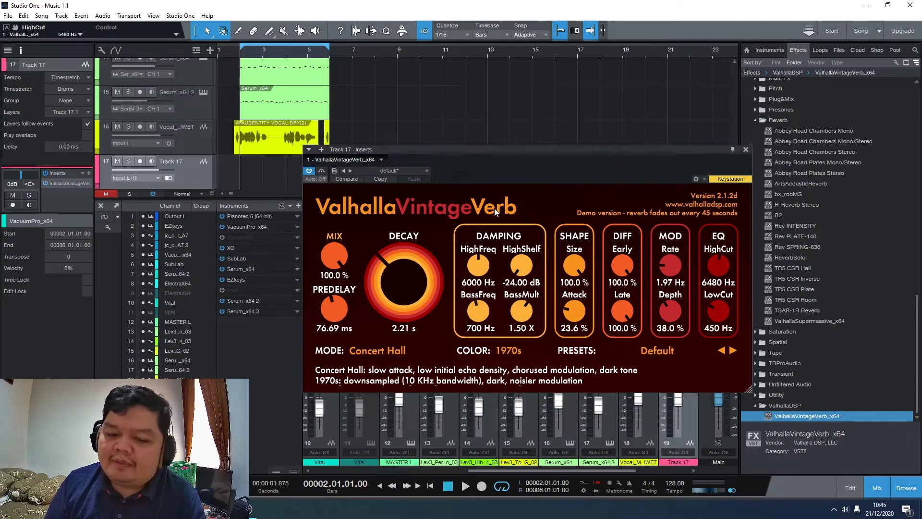
# - Review the reverb's mode and color choices, keep the color at 1970s, and close the plug-in window
pyautogui.click(381, 352)
pyautogui.click(381, 352)
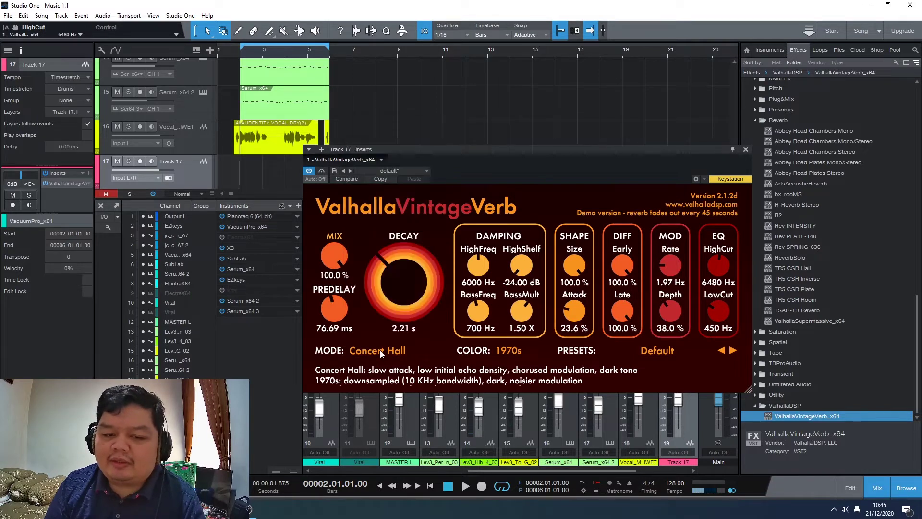
pyautogui.click(503, 351)
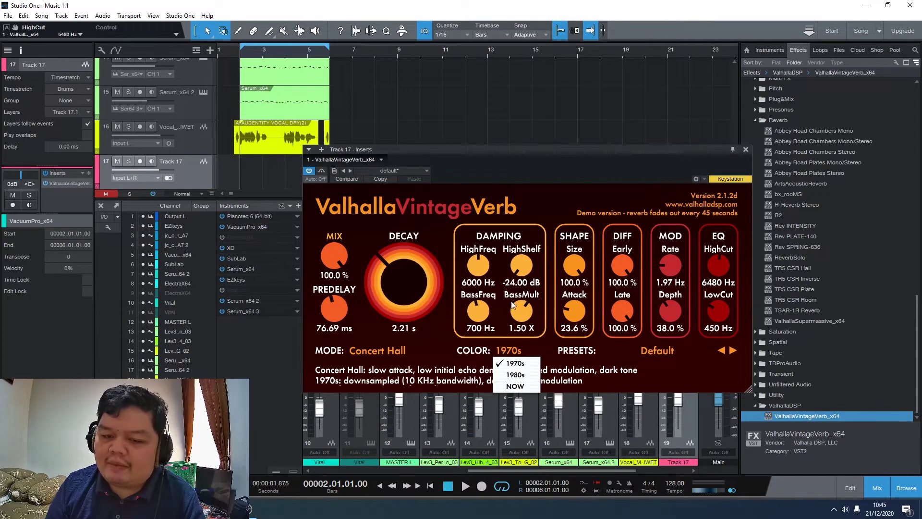
pyautogui.click(512, 367)
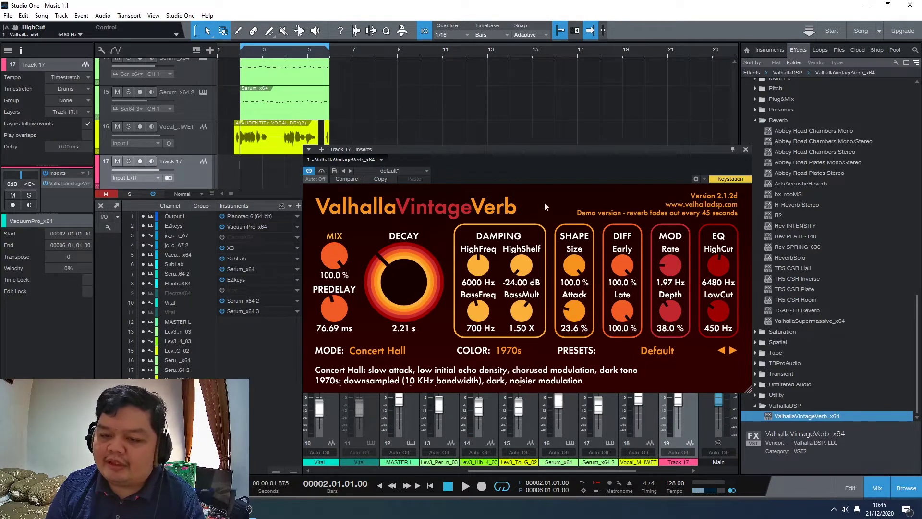
pyautogui.click(745, 149)
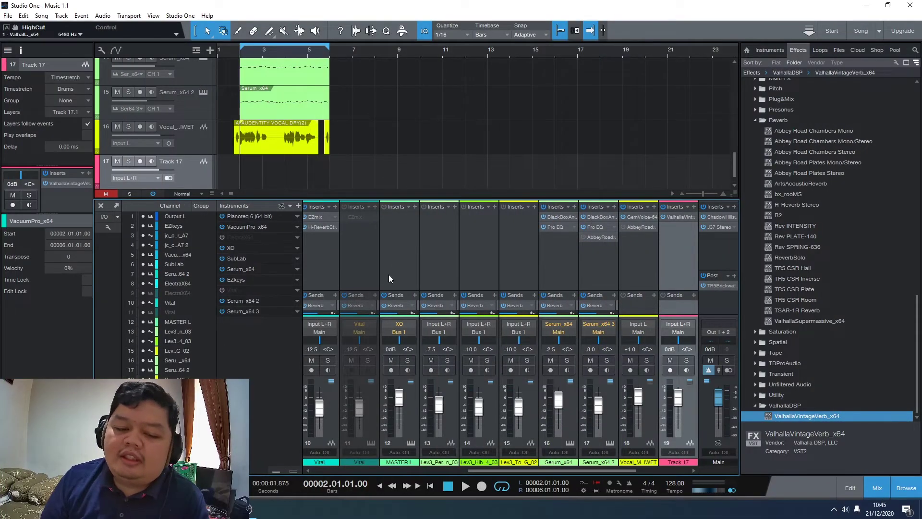
# - Solo Bus 1 and play the song with its bx_rooMS reverb bypassed and re-enabled to compare the sound
pyautogui.click(364, 472)
pyautogui.moveTo(365, 475); pyautogui.dragTo(585, 474)
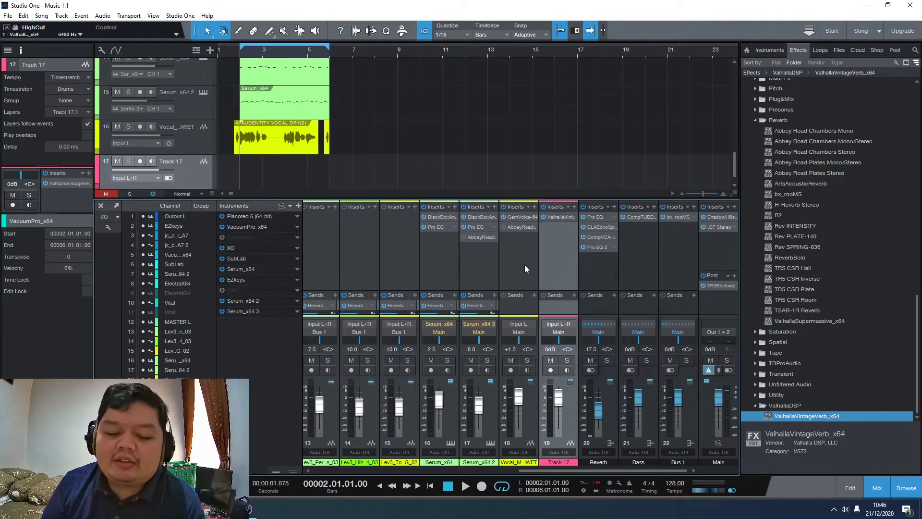
pyautogui.click(686, 360)
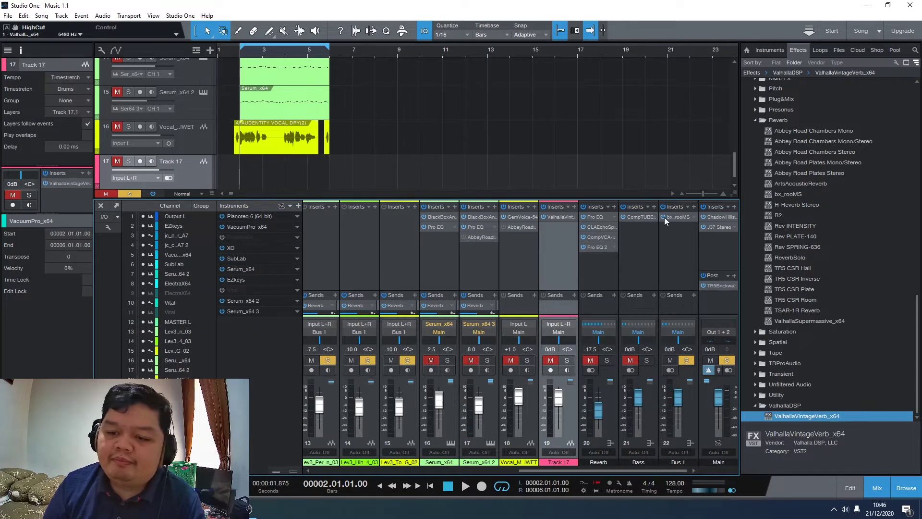
pyautogui.press('space')
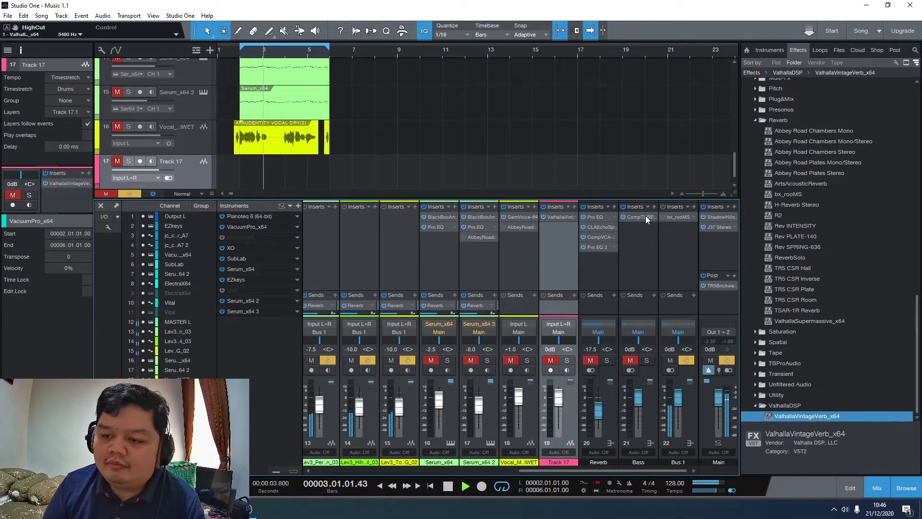
pyautogui.click(664, 217)
pyautogui.press('space')
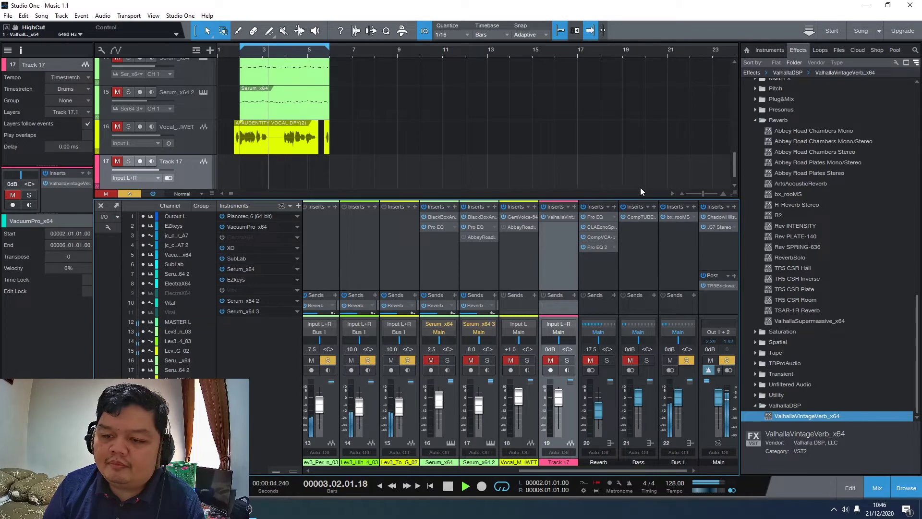
pyautogui.press('space')
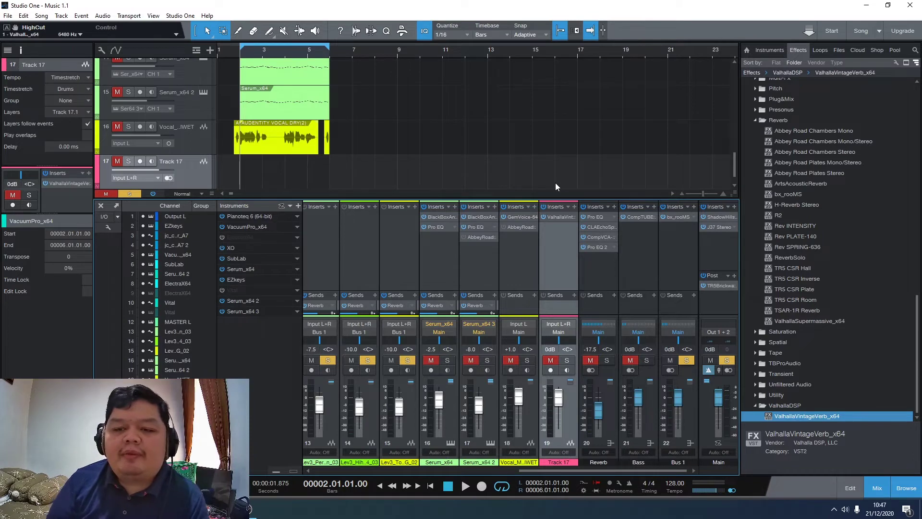
# - View the bx_rooMS settings on Bus 1, close them, and open the Abbey Road Chambers insert on the Serum_x64 2 channel
pyautogui.click(675, 222)
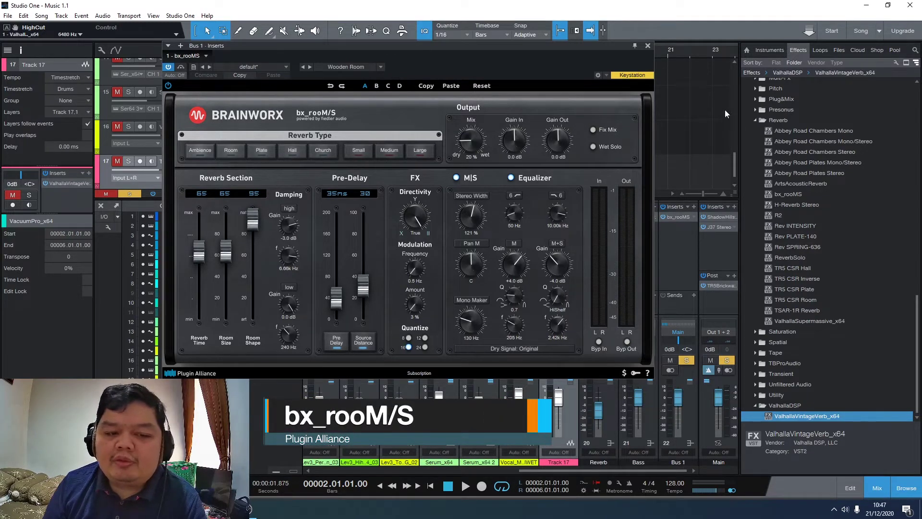
pyautogui.click(647, 45)
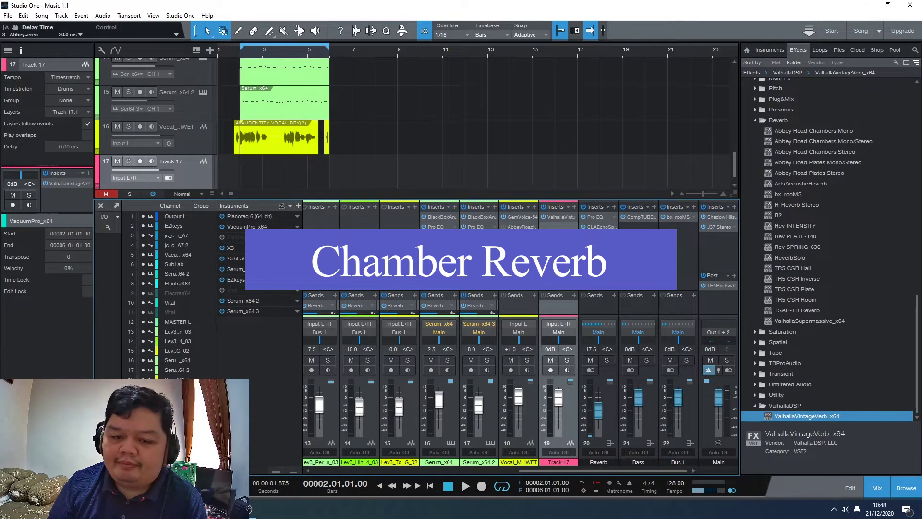
pyautogui.click(480, 237)
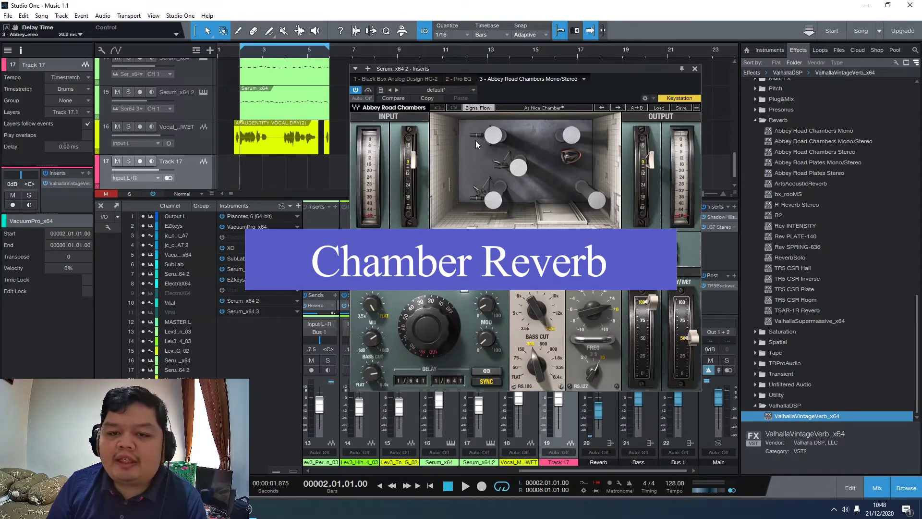
# - Solo the Serum_x64 2 channel and select its track, moving the Abbey Road Chambers window clear of the mixer controls
pyautogui.moveTo(496, 68); pyautogui.dragTo(378, 80)
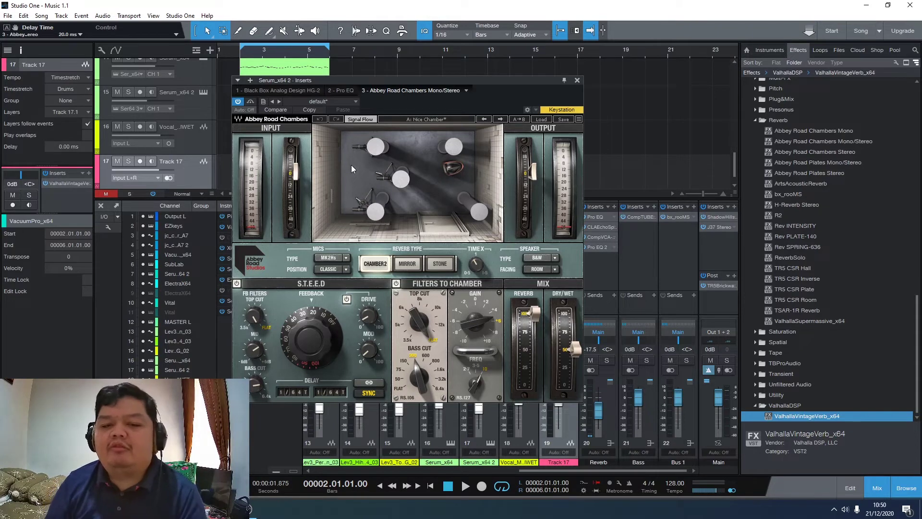
pyautogui.moveTo(378, 83); pyautogui.dragTo(642, 52)
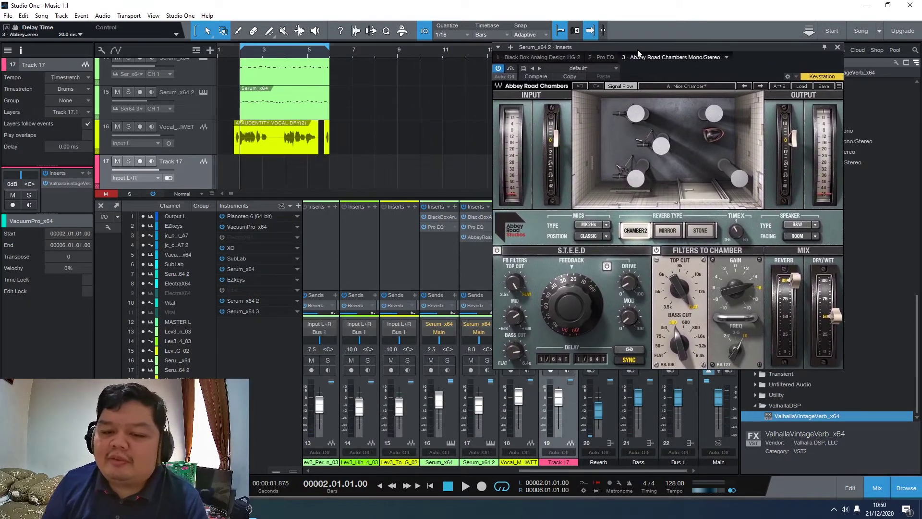
pyautogui.click(487, 360)
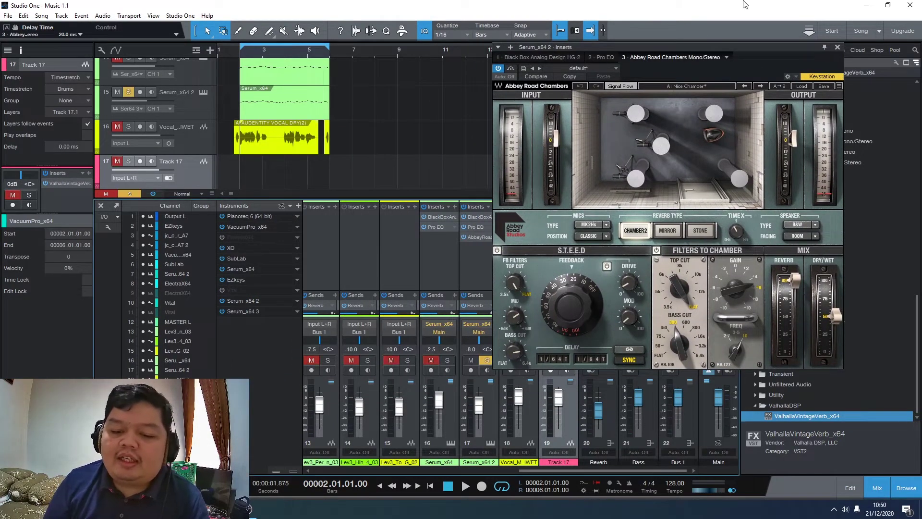
pyautogui.moveTo(661, 45); pyautogui.dragTo(460, 56)
pyautogui.click(185, 102)
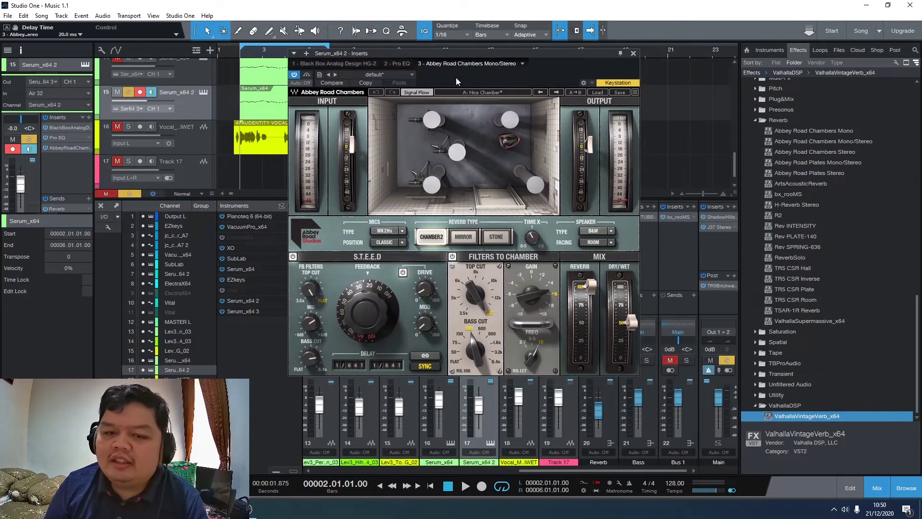
# - Play the soloed Serum_x64 2 part with Abbey Road Chambers bypassed, then stop playback and re-enable the reverb
pyautogui.click(294, 75)
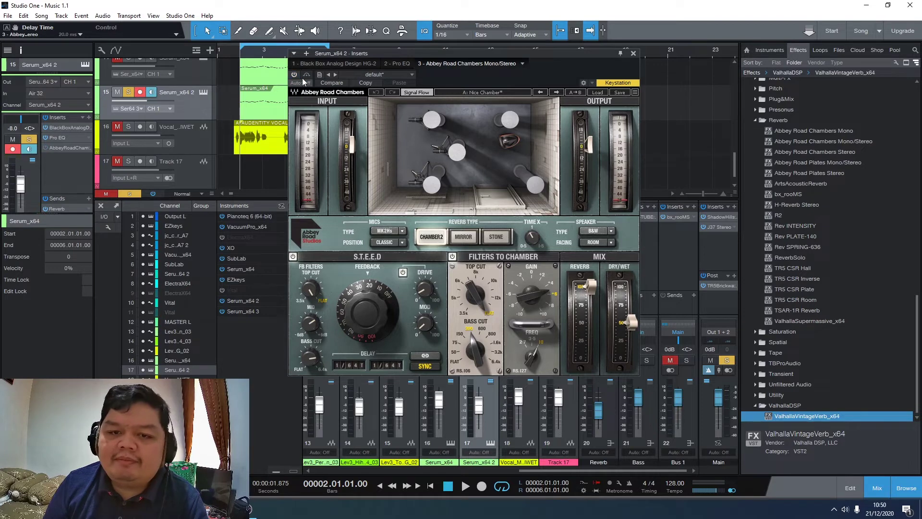
pyautogui.press('space')
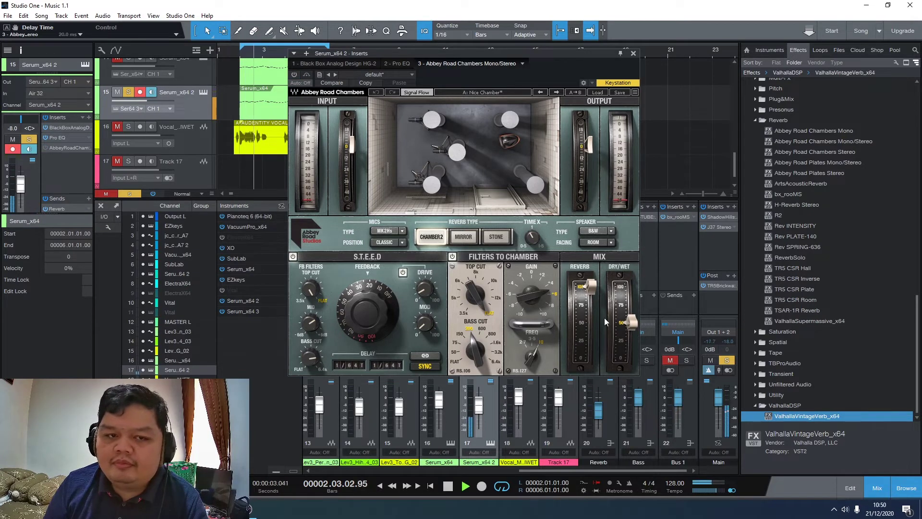
pyautogui.press('space')
pyautogui.click(294, 75)
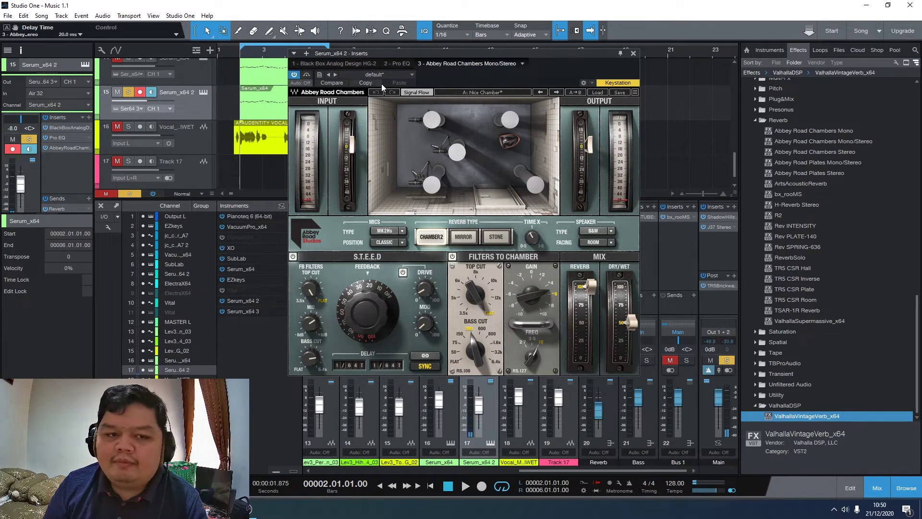
# - Set the Abbey Road Chambers dry/wet mix to 71% while playing the Serum_x64 2 part, then stop playback
pyautogui.press('space')
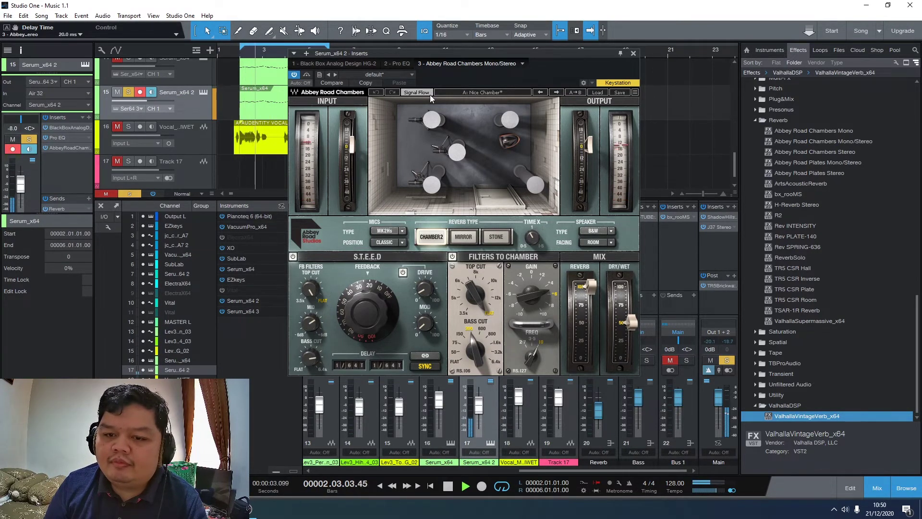
pyautogui.moveTo(631, 323); pyautogui.dragTo(631, 306)
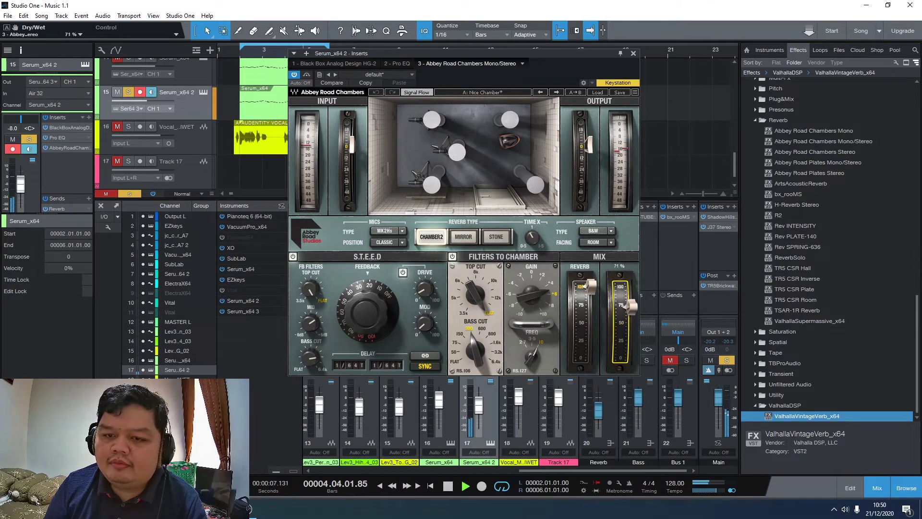
pyautogui.press('space')
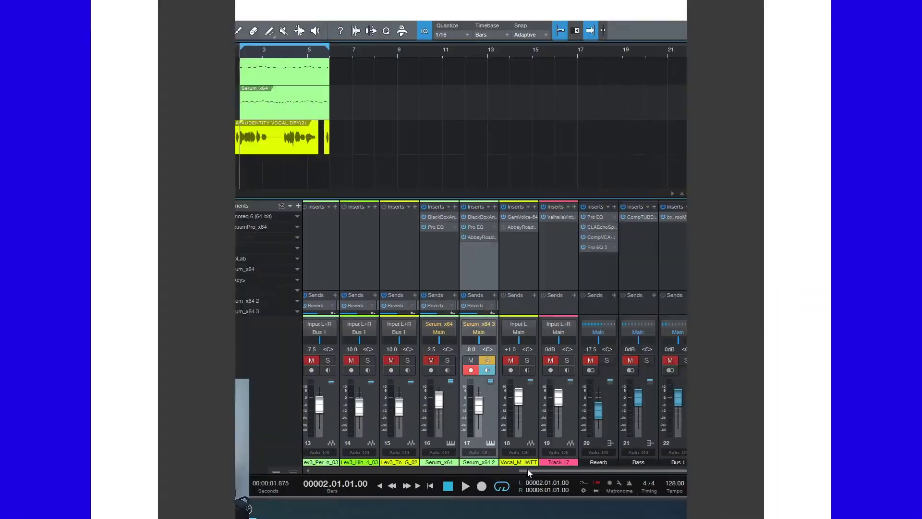
# - Open the H-Reverb Stereo insert on the Vital channel 10 and solo that channel
pyautogui.moveTo(528, 468); pyautogui.dragTo(417, 469)
pyautogui.click(458, 227)
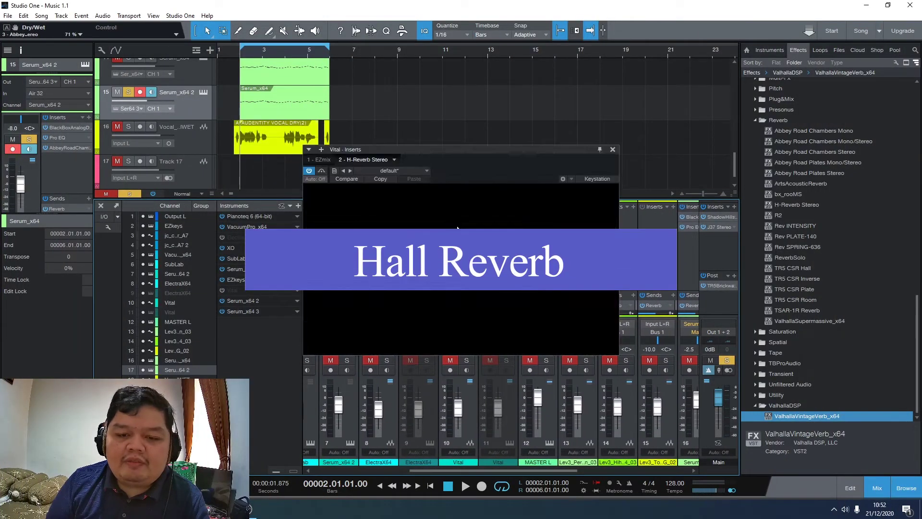
pyautogui.moveTo(463, 149); pyautogui.dragTo(647, 71)
pyautogui.click(450, 360)
pyautogui.click(466, 361)
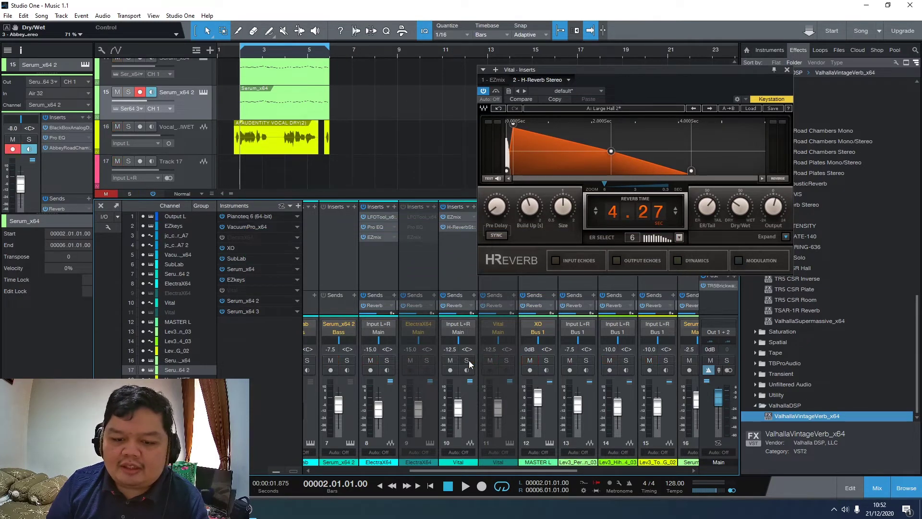
# - Play the soloed Vital channel and set the H-Reverb dry/wet mix to 67.9
pyautogui.press('space')
pyautogui.moveTo(740, 206); pyautogui.dragTo(740, 209)
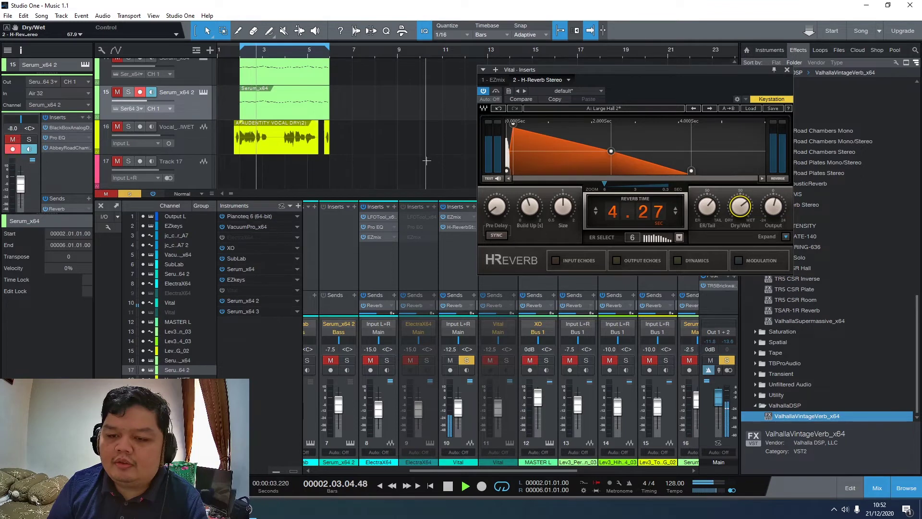
pyautogui.press('space')
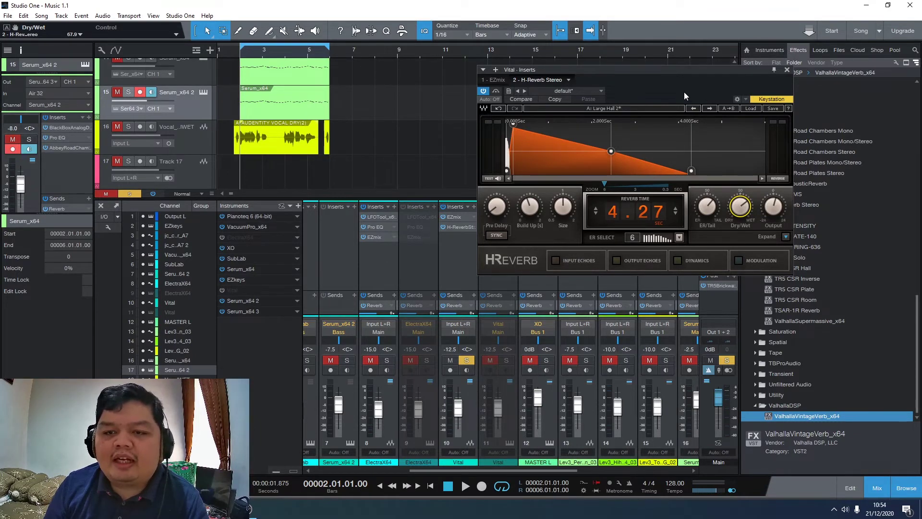
# - Close H-Reverb, view the vocal channel's Abbey Road Plates settings, and clear the active channel solo
pyautogui.click(787, 71)
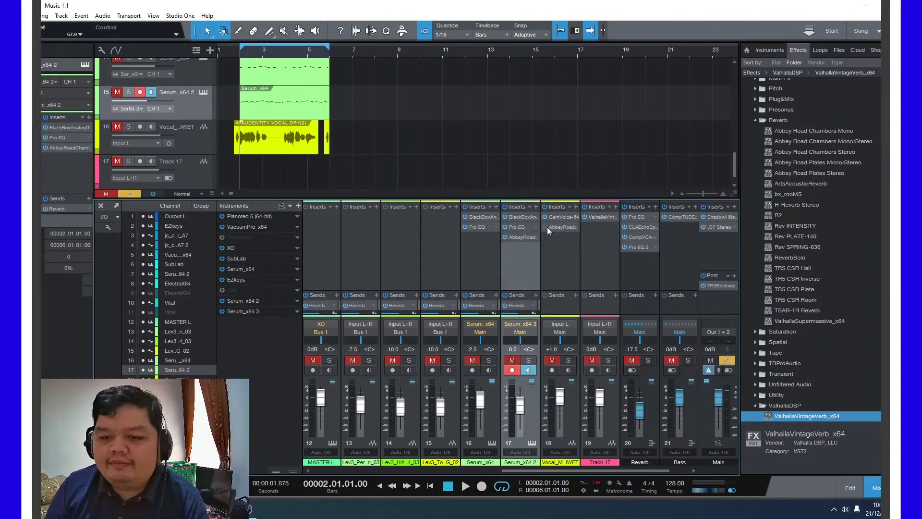
pyautogui.click(549, 227)
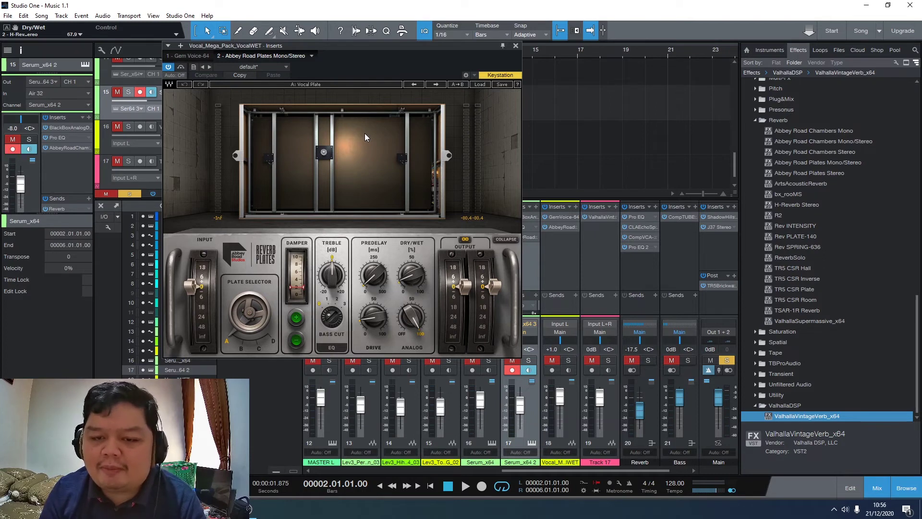
pyautogui.click(516, 45)
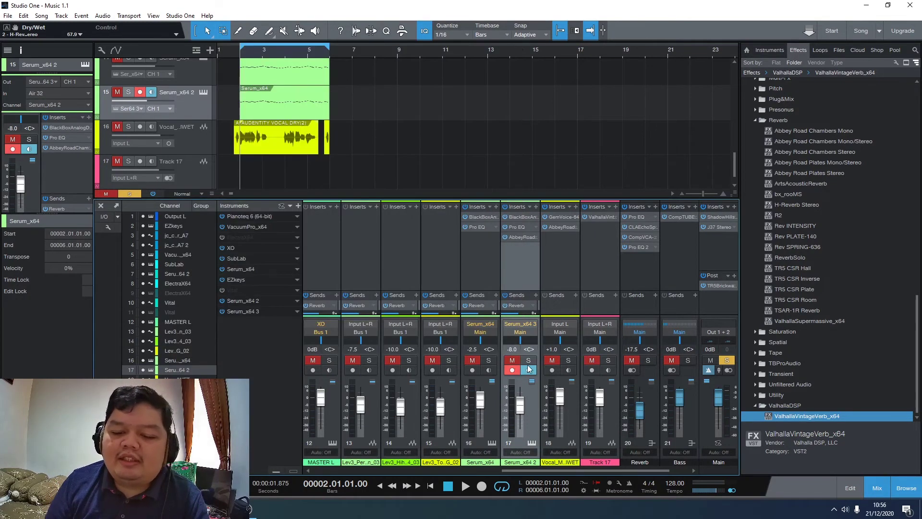
pyautogui.hotkey('shift', 's')
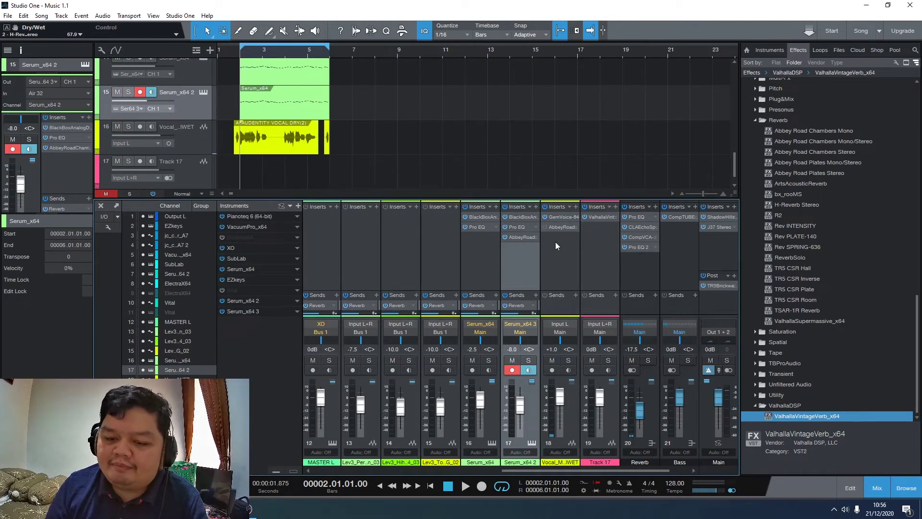
# - Adjust the dry/wet mix of Abbey Road Plates on the vocal channel and close the plug-in window
pyautogui.click(556, 229)
pyautogui.moveTo(414, 274); pyautogui.dragTo(424, 281)
pyautogui.click(514, 47)
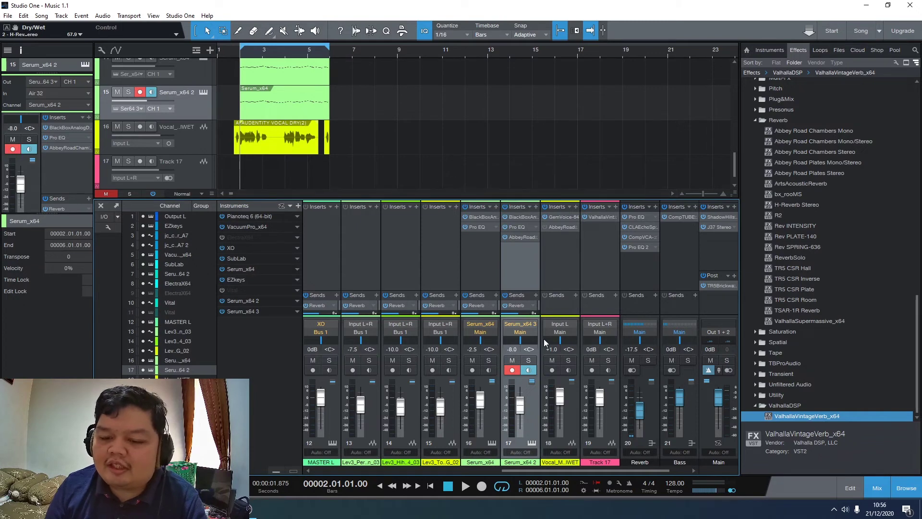
# - Raise the vocal channel's volume to +2.5 dB and play the song to hear the plate reverb in the mix
pyautogui.moveTo(561, 395); pyautogui.dragTo(560, 391)
pyautogui.press('space')
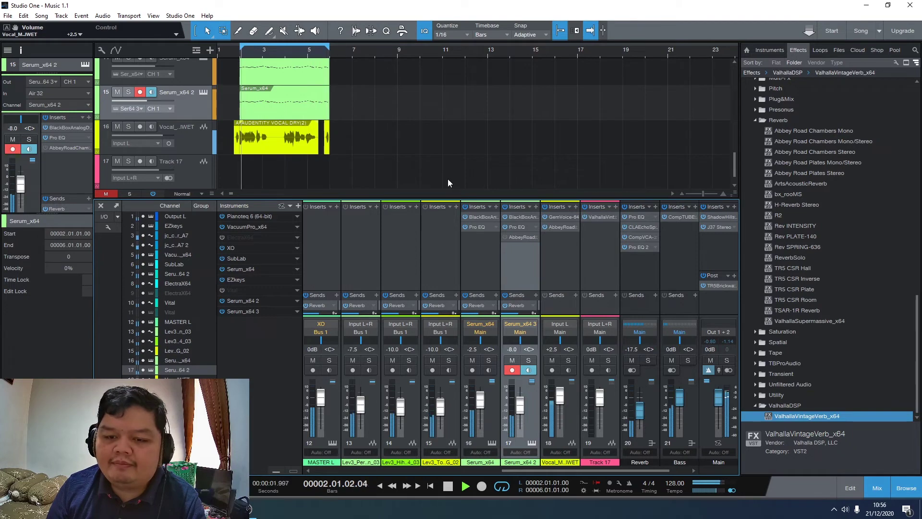
pyautogui.press('space')
# - Review Abbey Road Plates on the vocal channel, close it, and unsolo the vocal track
pyautogui.click(558, 227)
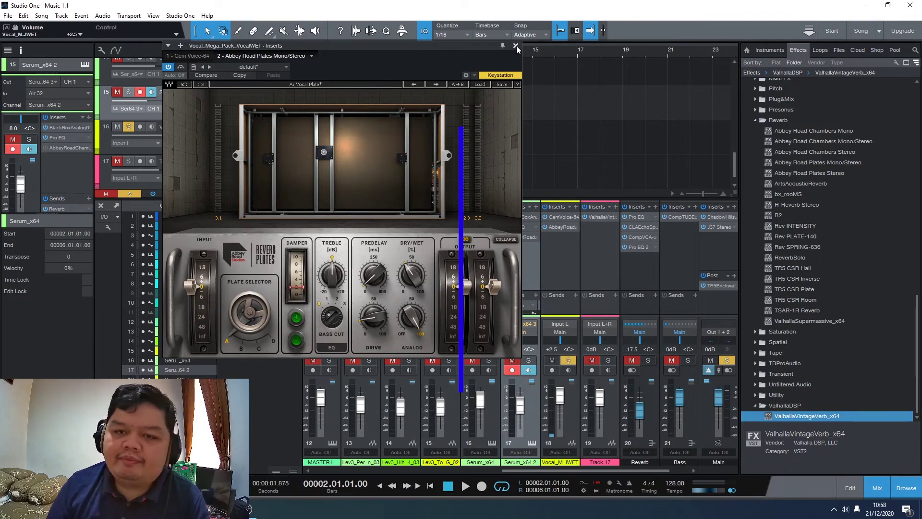
pyautogui.click(517, 45)
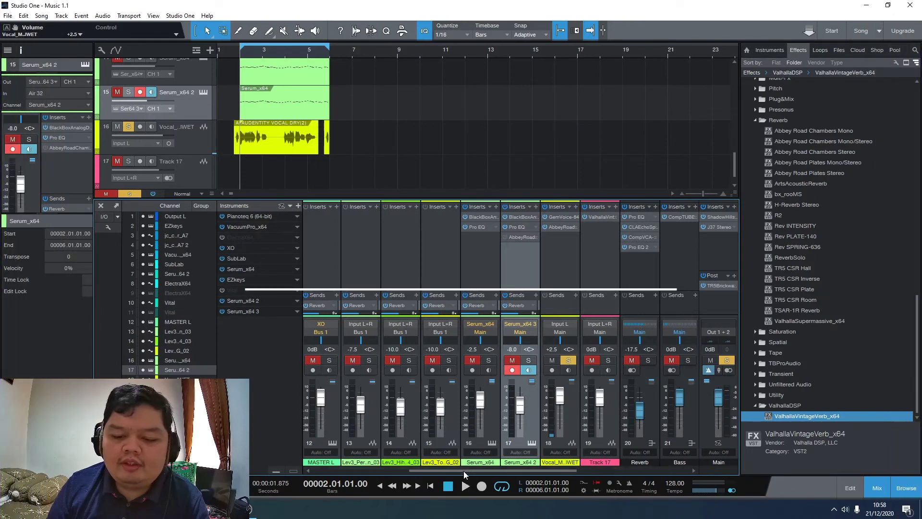
pyautogui.moveTo(552, 471); pyautogui.dragTo(446, 475)
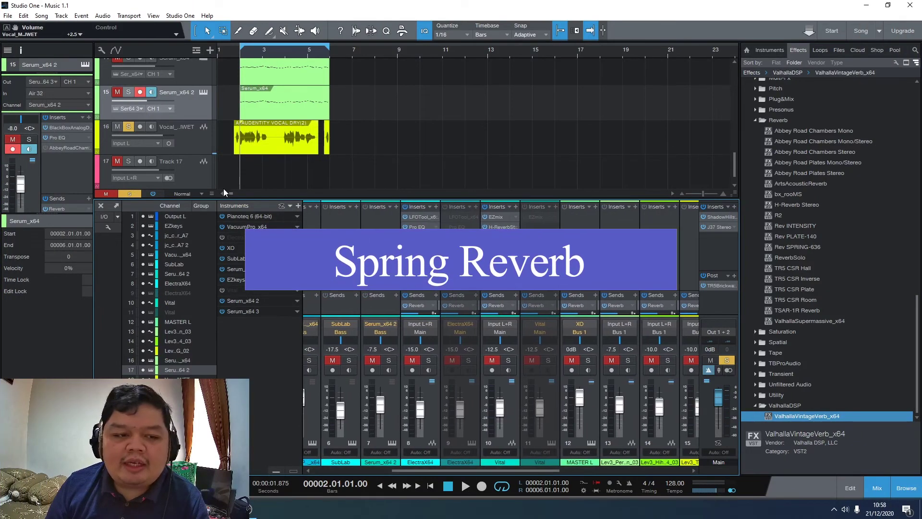
pyautogui.click(125, 127)
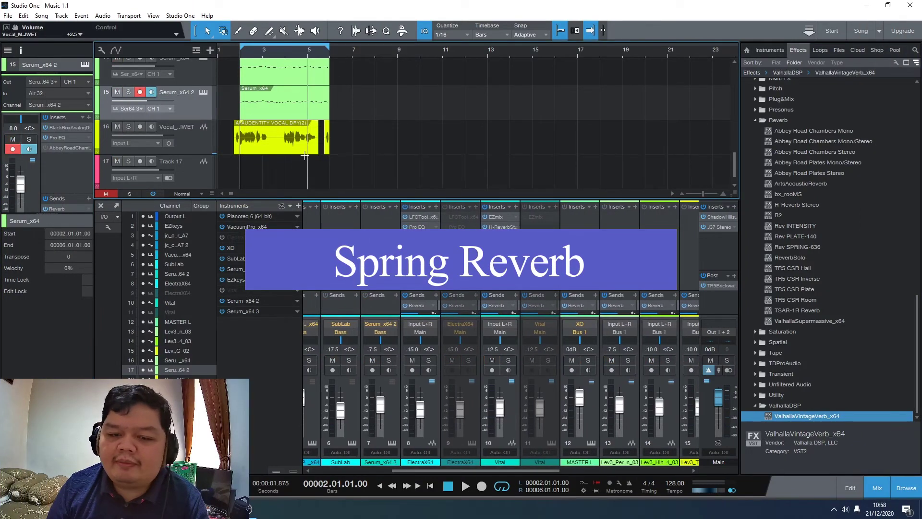
# - Center the pan of the A7 2 guitar loop channel and open its Rev SPRING-636 insert beside the mixer
pyautogui.click(371, 471)
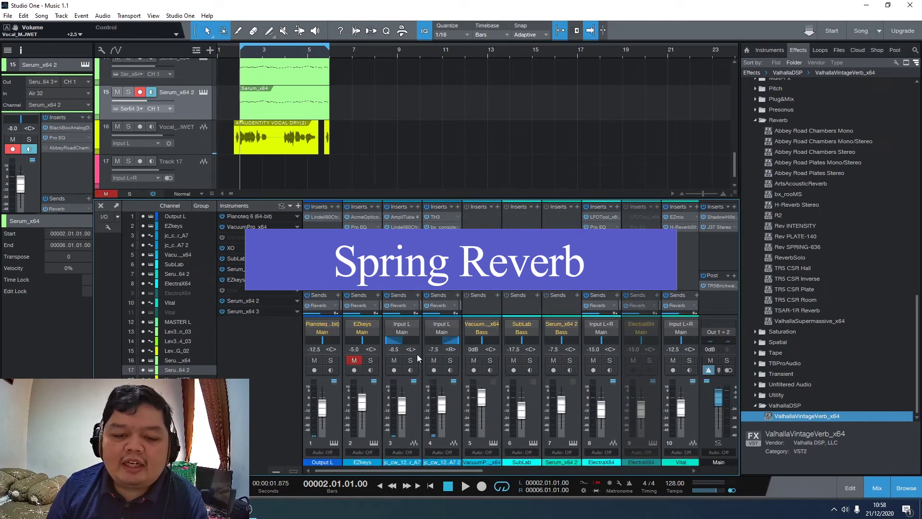
pyautogui.click(437, 342)
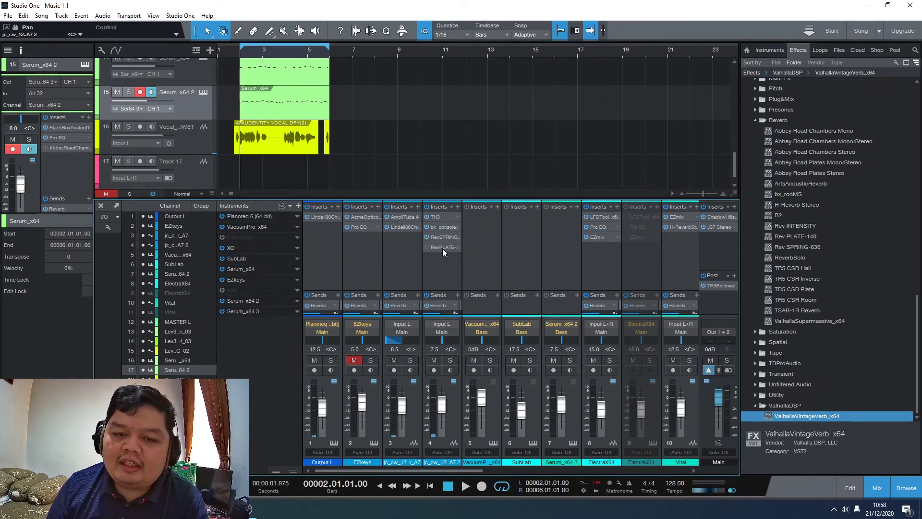
pyautogui.click(441, 236)
pyautogui.moveTo(608, 128); pyautogui.dragTo(345, 64)
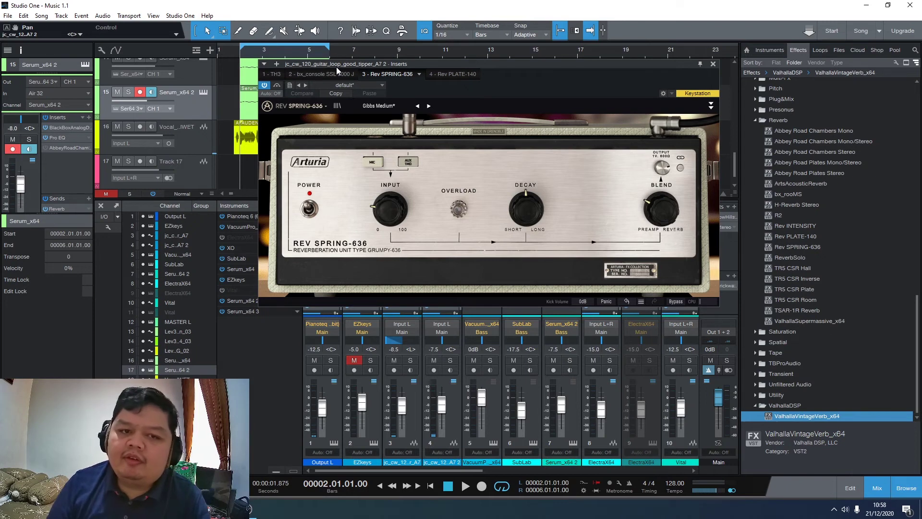
pyautogui.moveTo(336, 67); pyautogui.dragTo(531, 76)
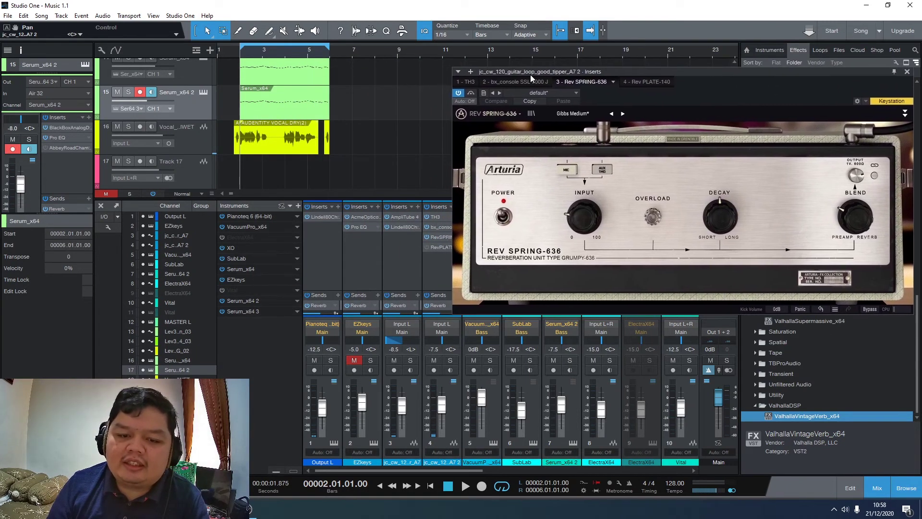
# - Solo the A7 2 guitar loop, play it with Rev SPRING-636 bypassed, and reset its channel volume to 0 dB
pyautogui.click(450, 360)
pyautogui.moveTo(616, 72); pyautogui.dragTo(461, 70)
pyautogui.press('space')
pyautogui.moveTo(442, 407); pyautogui.dragTo(442, 404)
pyautogui.keyDown('alt'); pyautogui.click(442, 400); pyautogui.keyUp('alt')
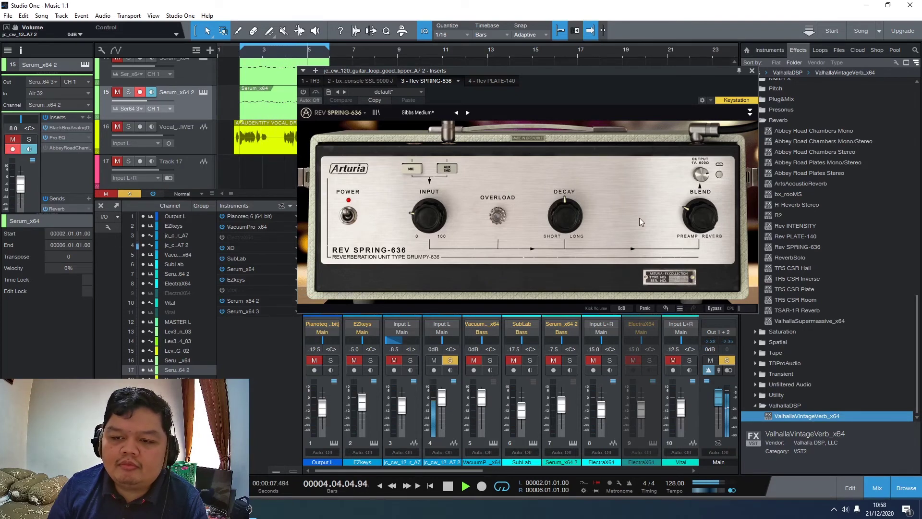
# - Re-enable Rev SPRING-636 and play the guitar loop again to compare it with the bypassed sound
pyautogui.press('space')
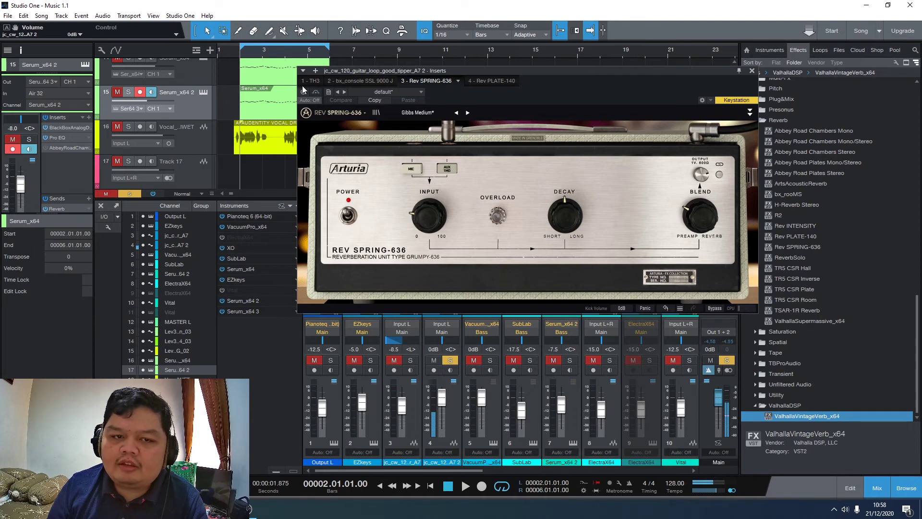
pyautogui.press('space')
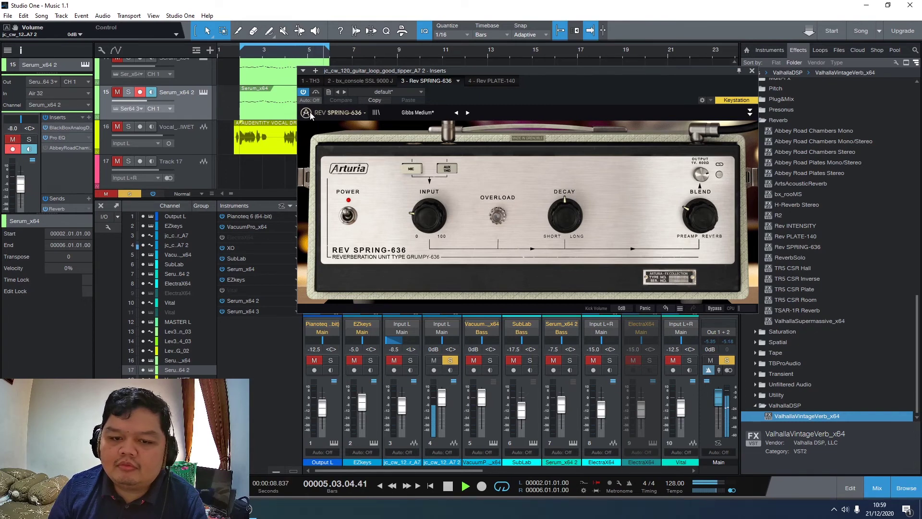
pyautogui.press('space')
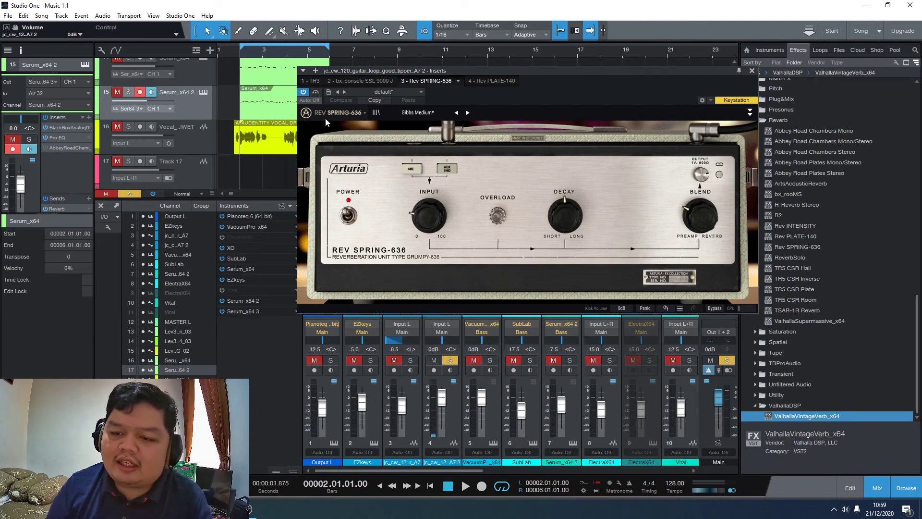
# - Set the Rev SPRING-636 blend to 0.108, play the guitar loop, and unsolo its channel
pyautogui.moveTo(700, 216); pyautogui.dragTo(701, 220)
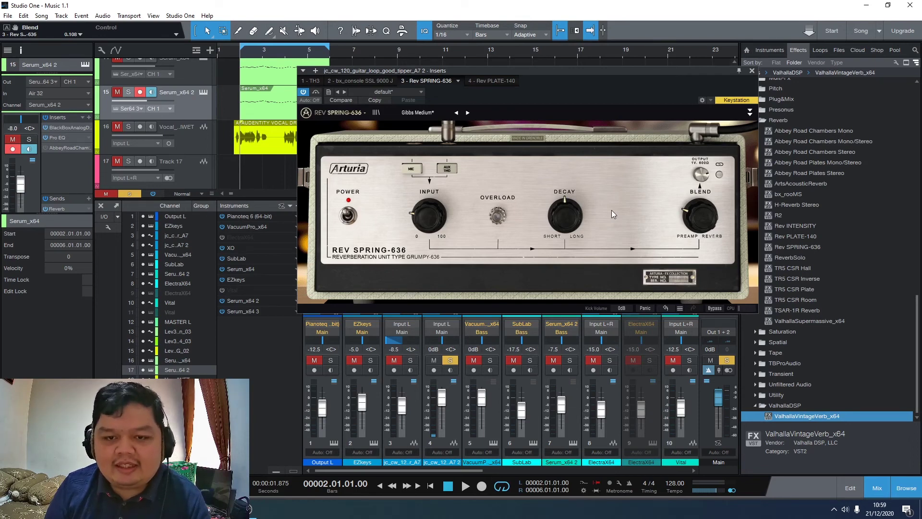
pyautogui.press('space')
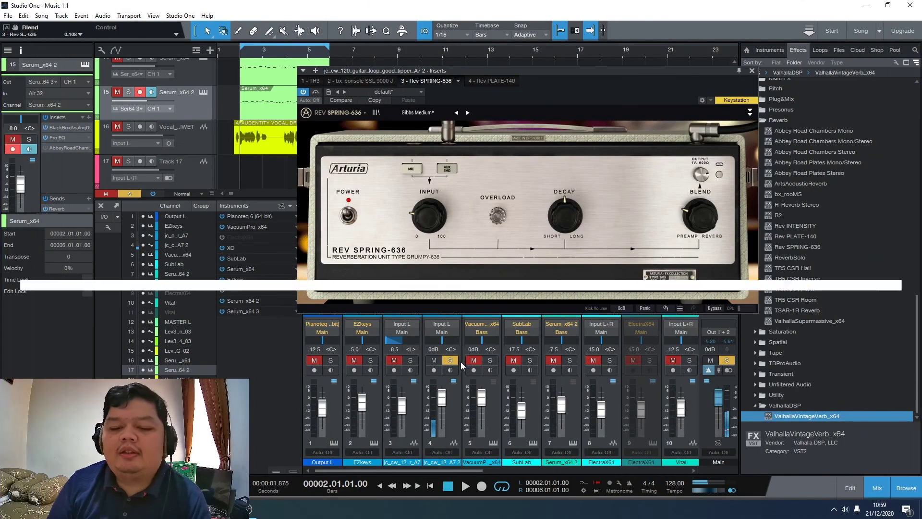
pyautogui.click(456, 361)
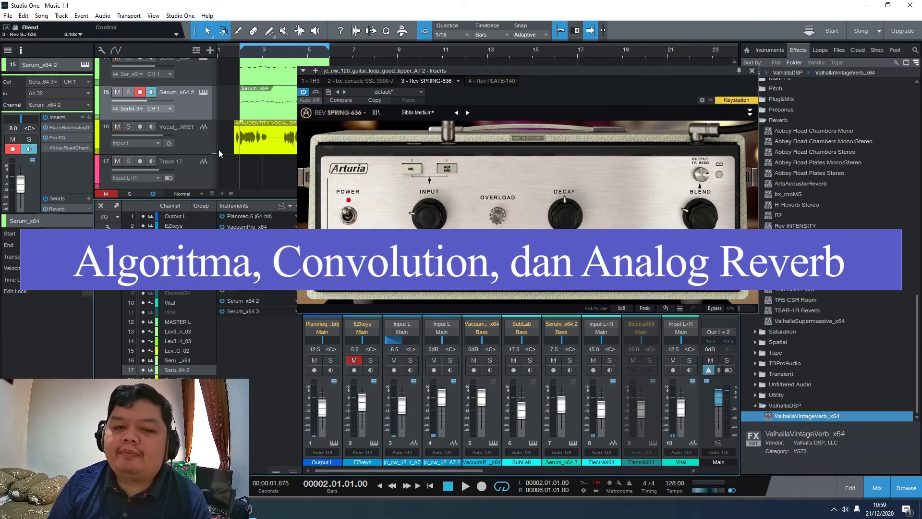